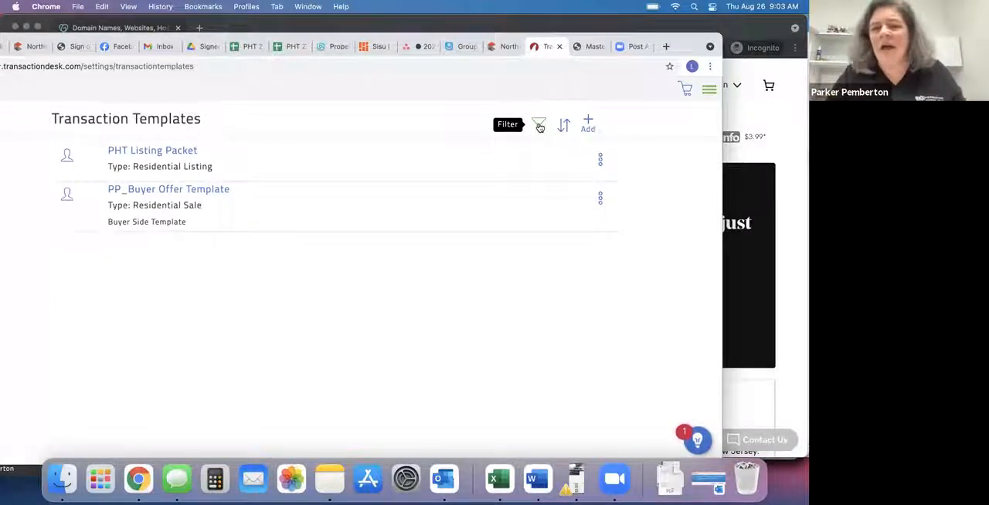
left_click(539, 127)
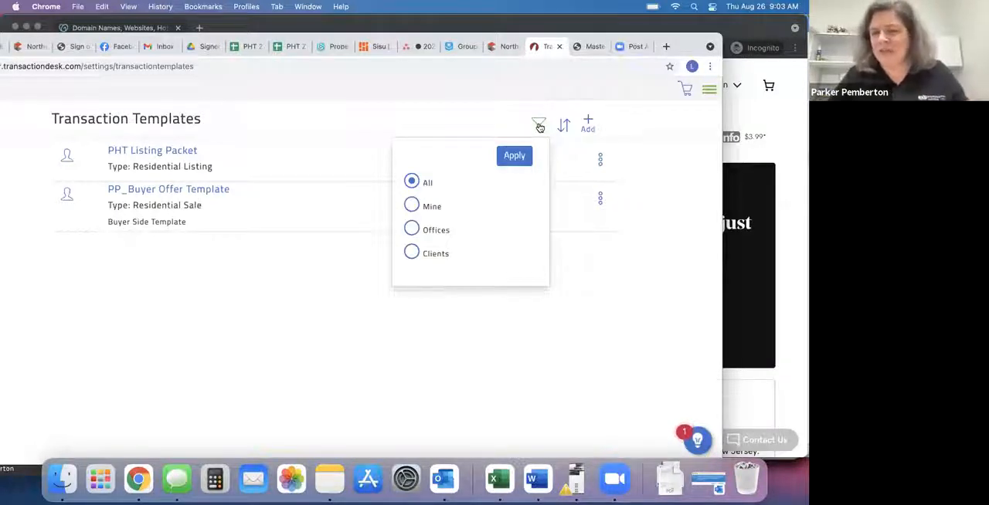
left_click(539, 127)
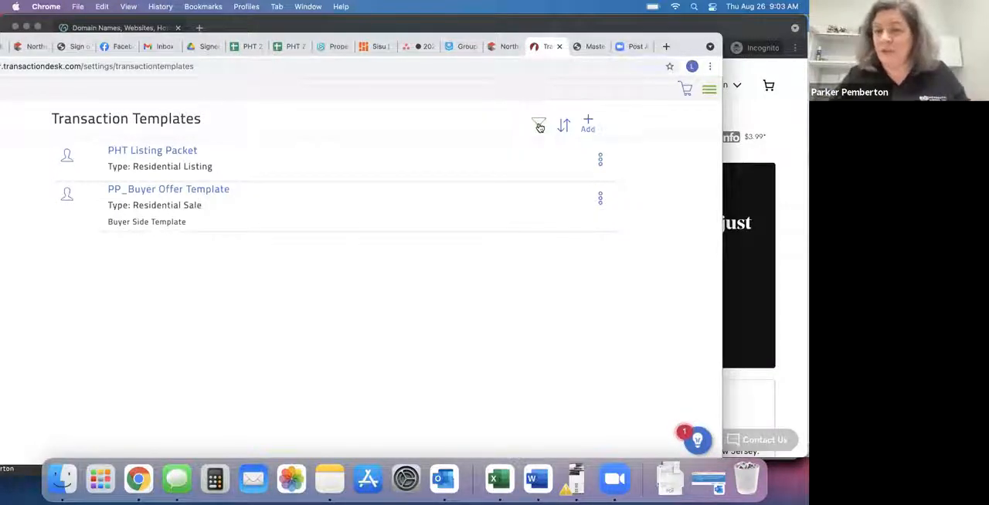
Start a new transaction template with personal ownership and name it "Sample Buyer Side".
left_click(589, 123)
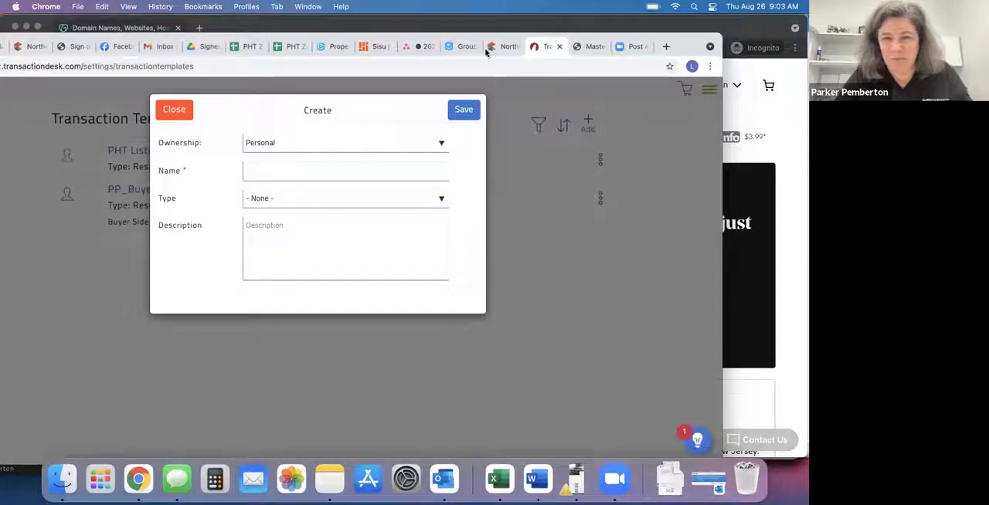
left_click(285, 169)
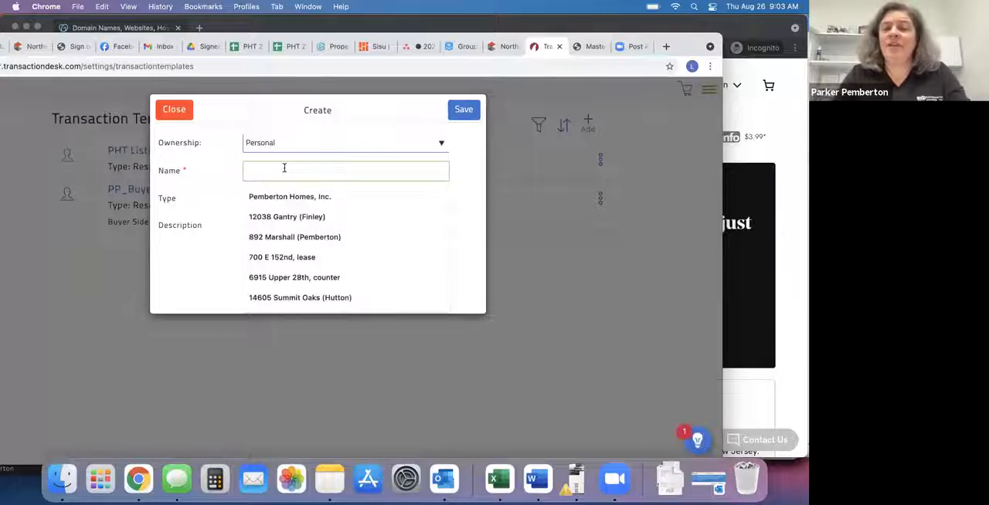
type("Test Bu")
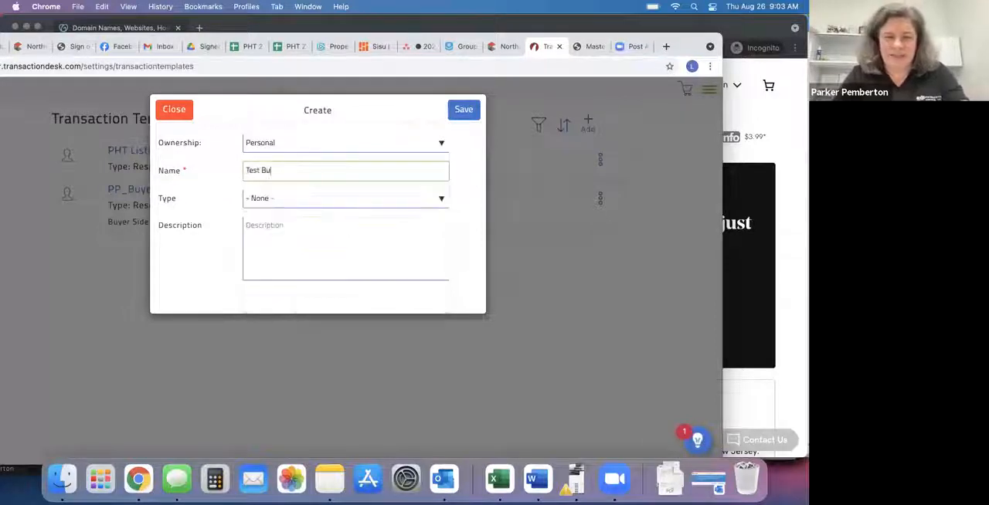
type("yer Side")
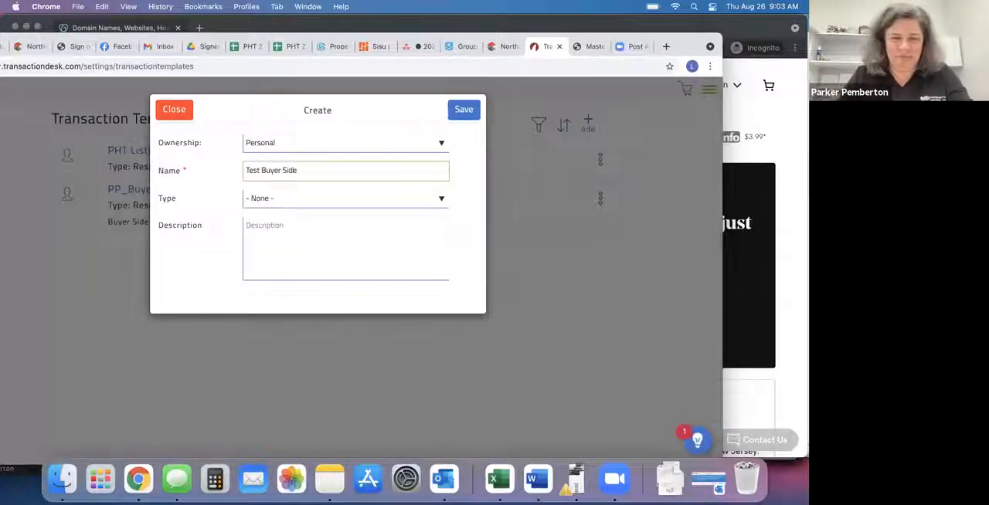
double_click(254, 170)
type("Sample")
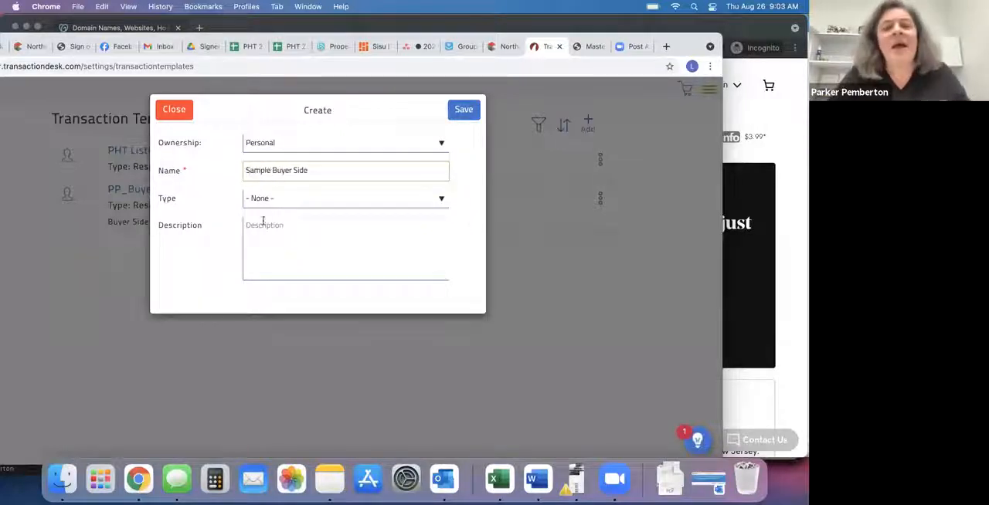
Set the new template's type to Residential Sale and save it.
left_click(269, 199)
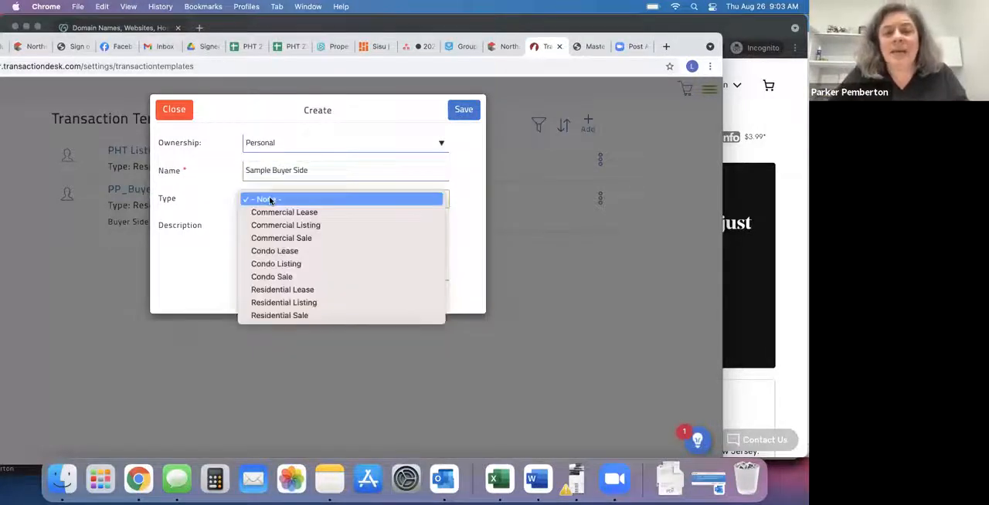
left_click(286, 313)
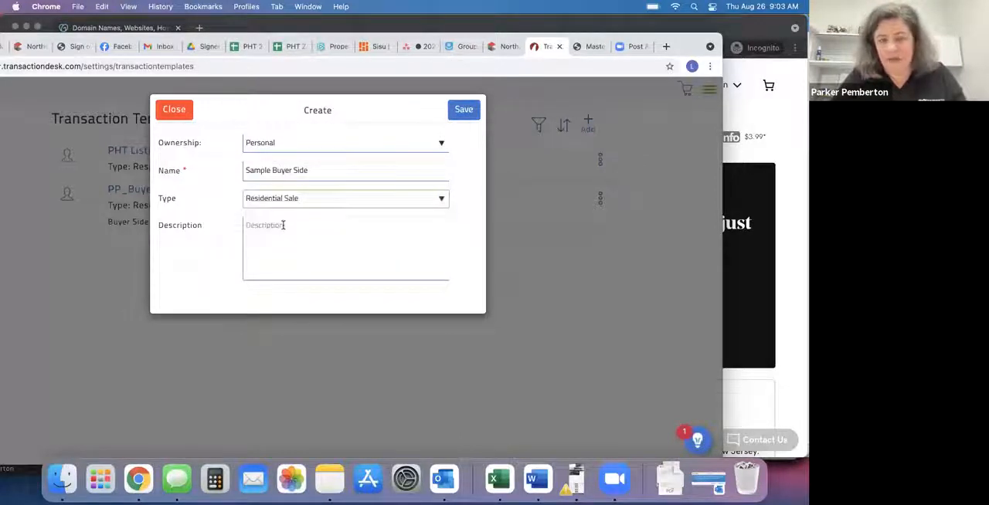
left_click(464, 111)
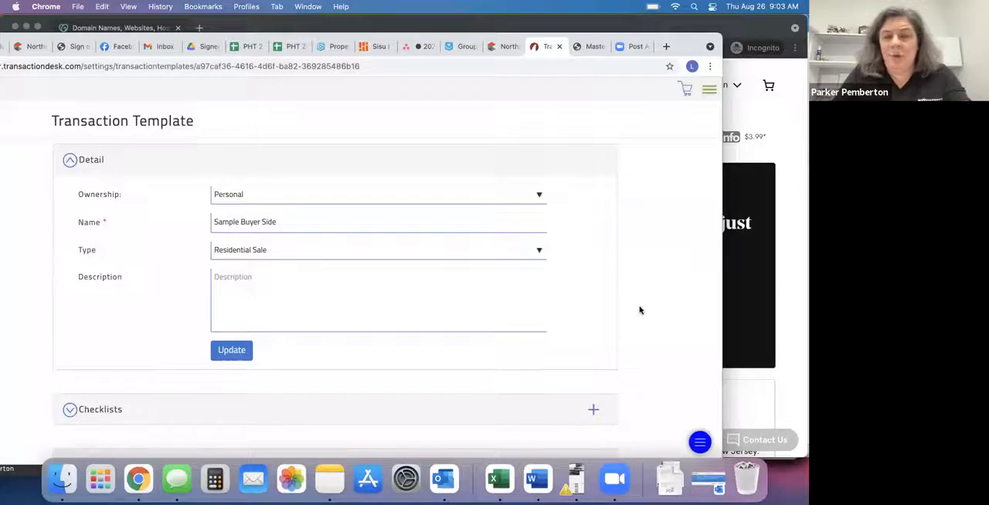
Look over the template's sections and expand its Forms section.
scroll(639, 309, "down", 5)
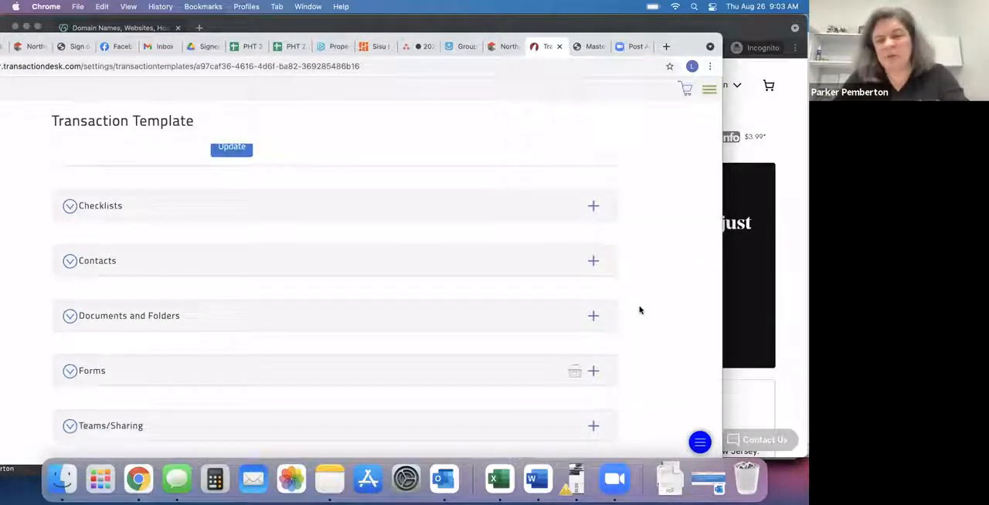
scroll(431, 278, "up", 3)
scroll(430, 274, "down", 3)
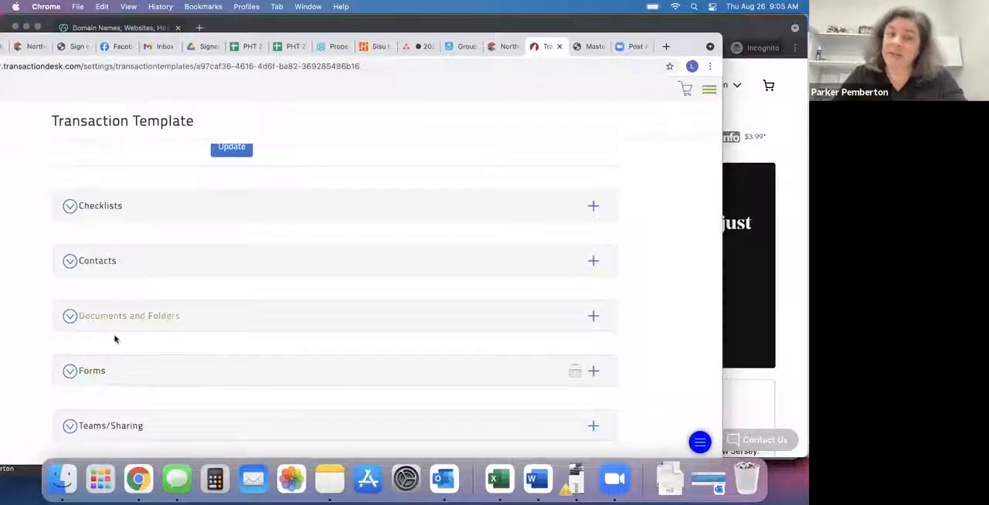
left_click(93, 373)
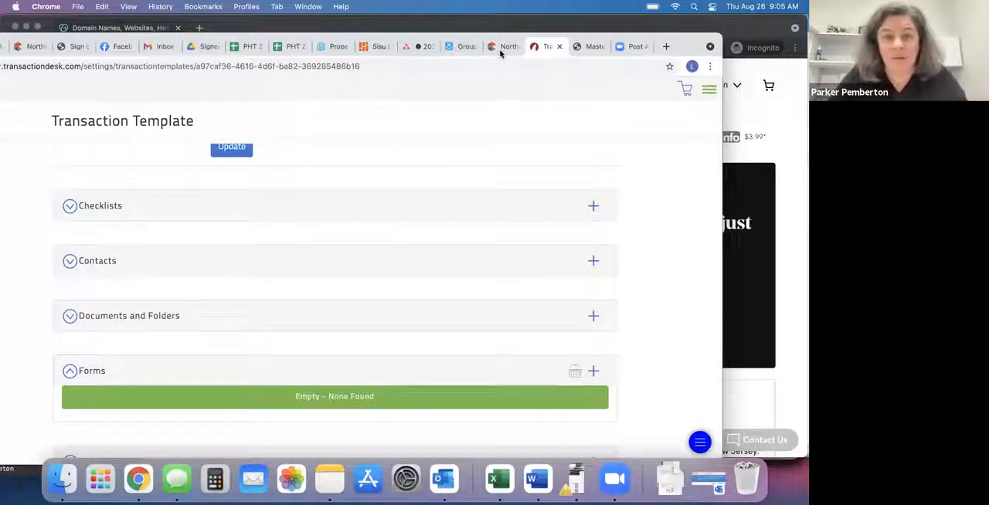
scroll(435, 239, "up", 3)
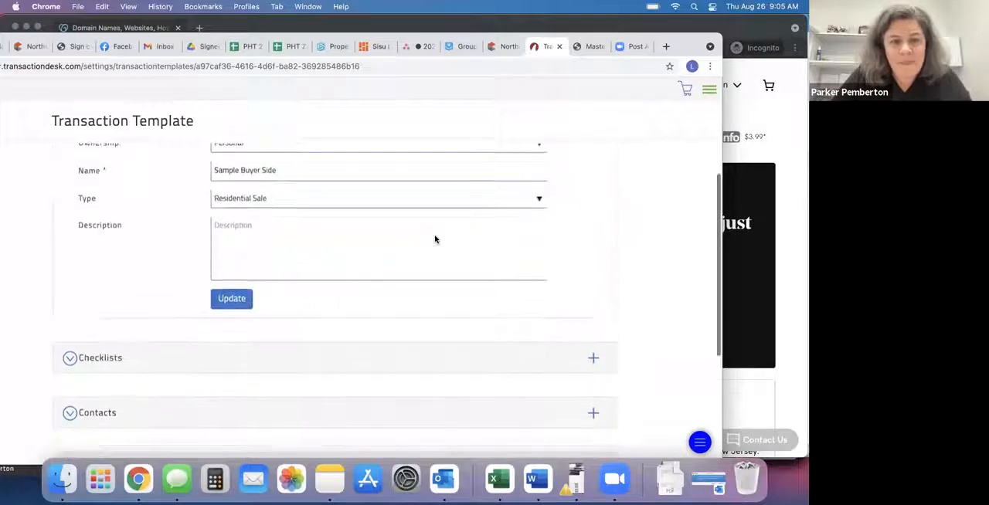
scroll(435, 239, "down", 2)
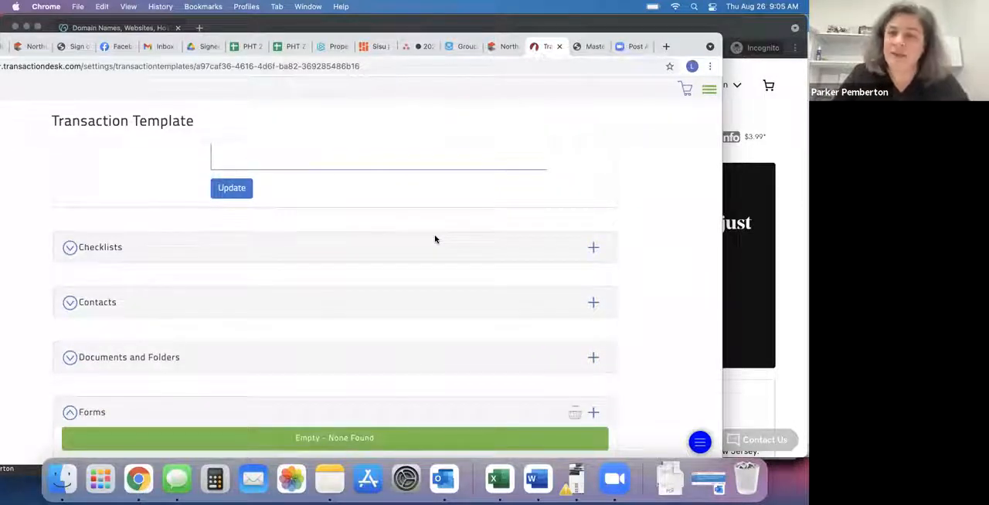
Go to phtagentresources.com and view the required contract documents on its Transactions page.
left_click(587, 48)
left_click(488, 65)
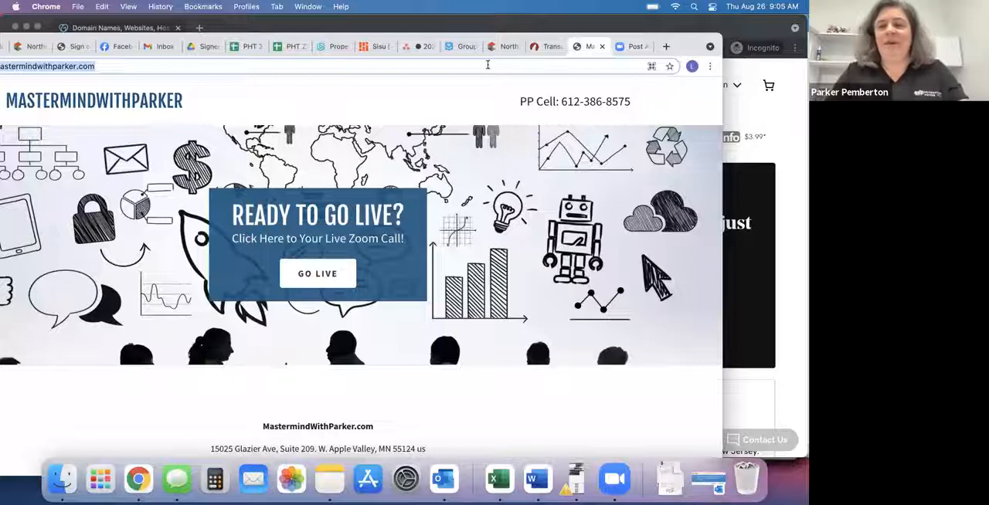
type("pht")
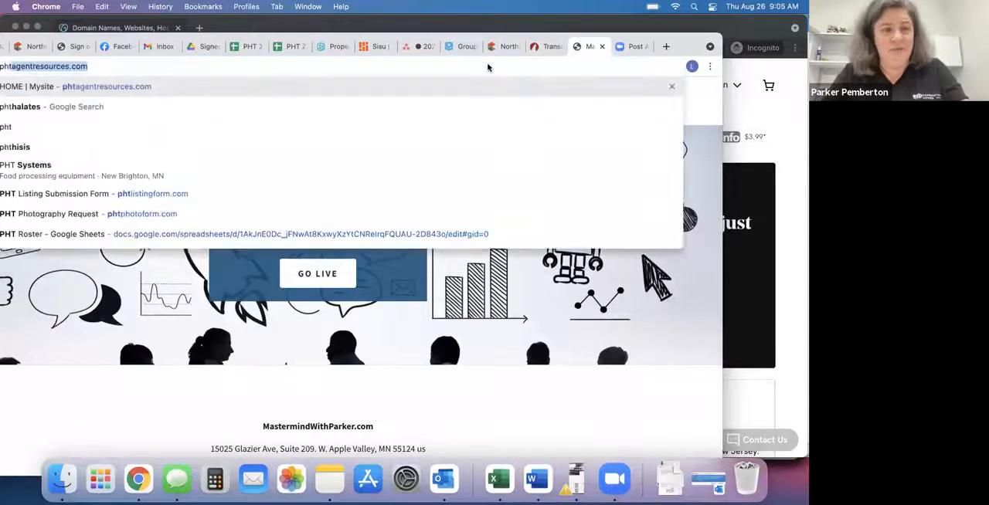
type("agent")
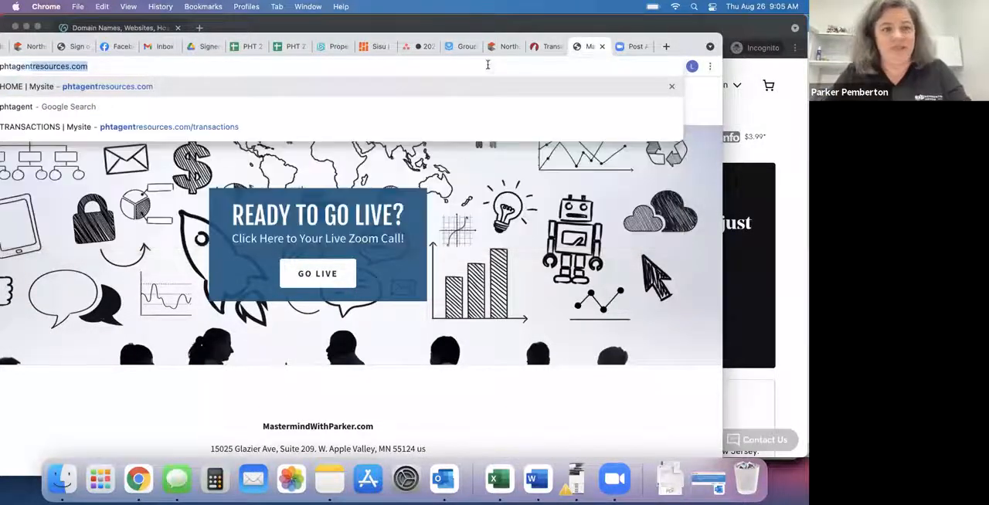
key("Return")
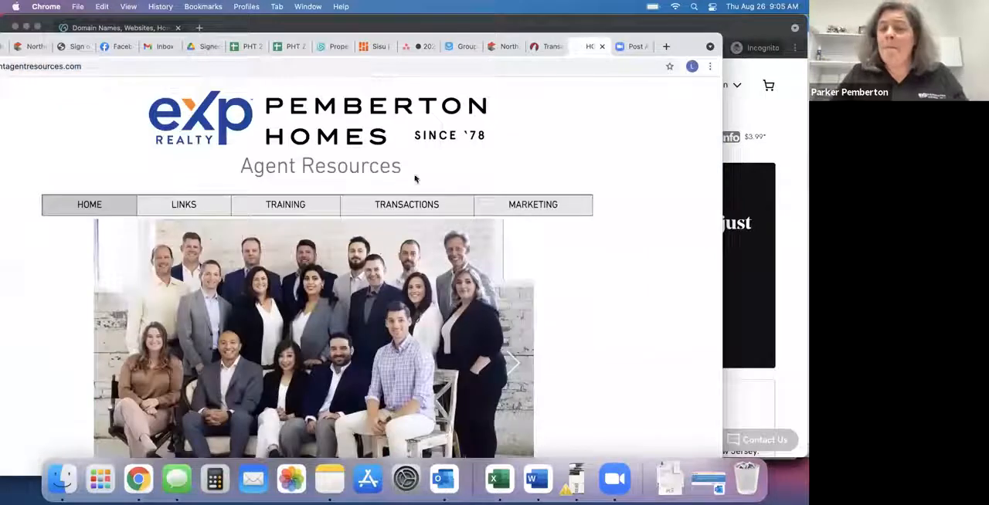
left_click(392, 204)
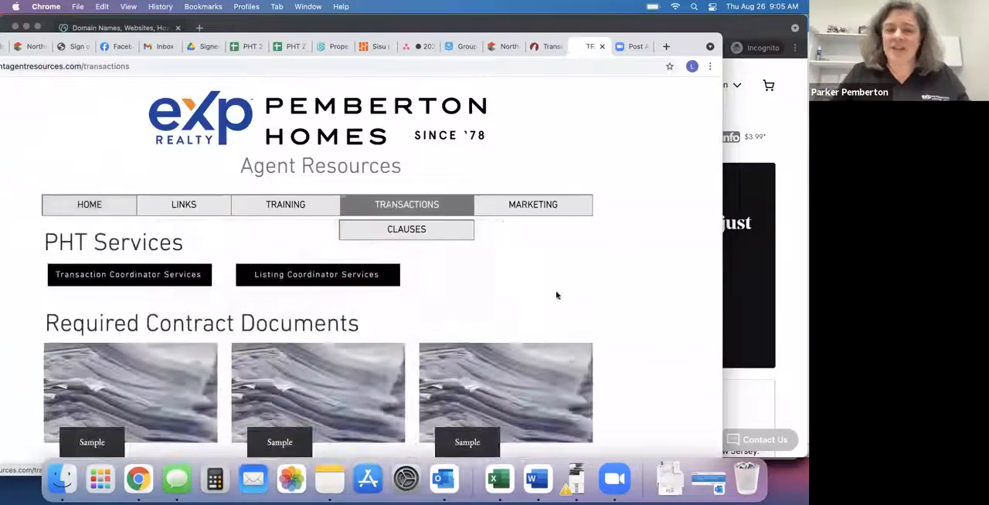
scroll(557, 294, "down", 5)
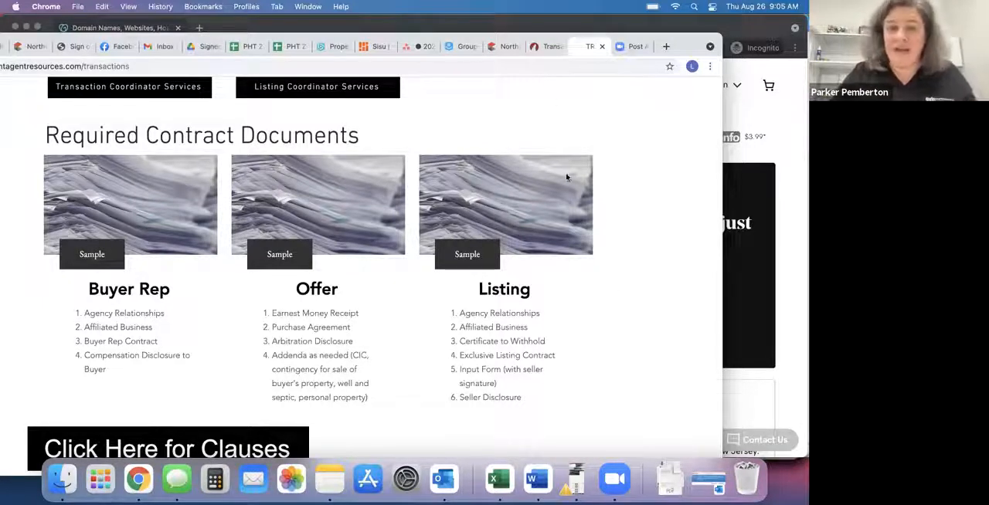
Return to the transaction template, search the forms for "buyer rep" and add MNAR - Buyer Representation Contract: Exclusive (MN:BRC:E).
left_click(547, 48)
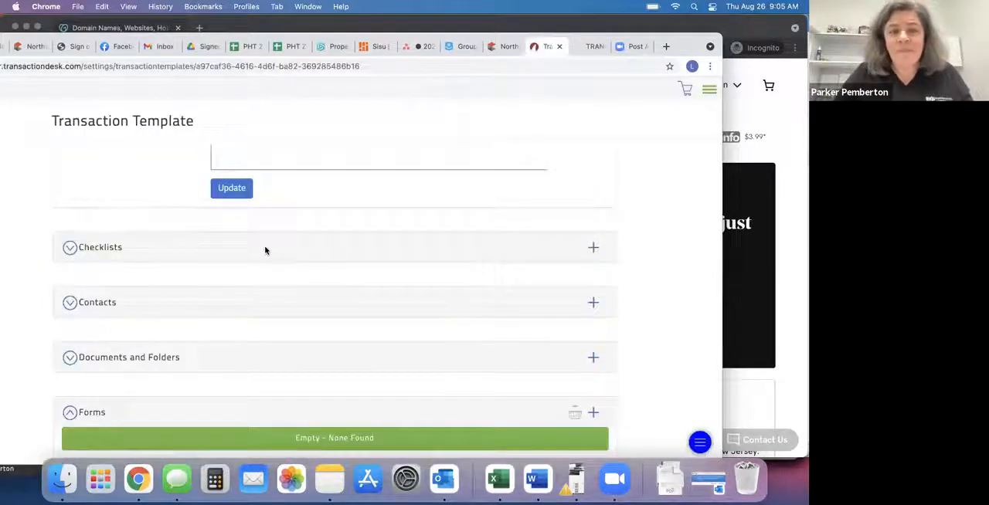
scroll(265, 249, "up", 2)
scroll(265, 249, "down", 4)
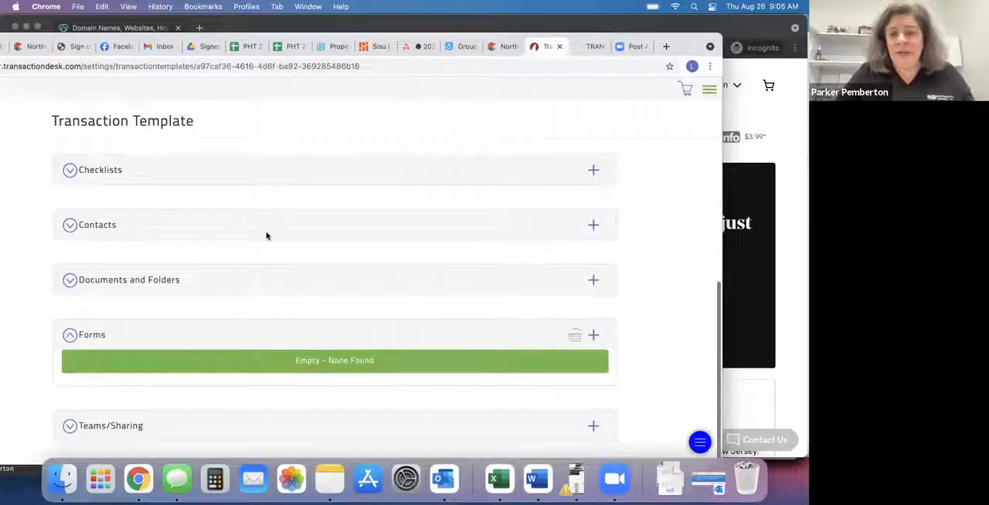
left_click(593, 335)
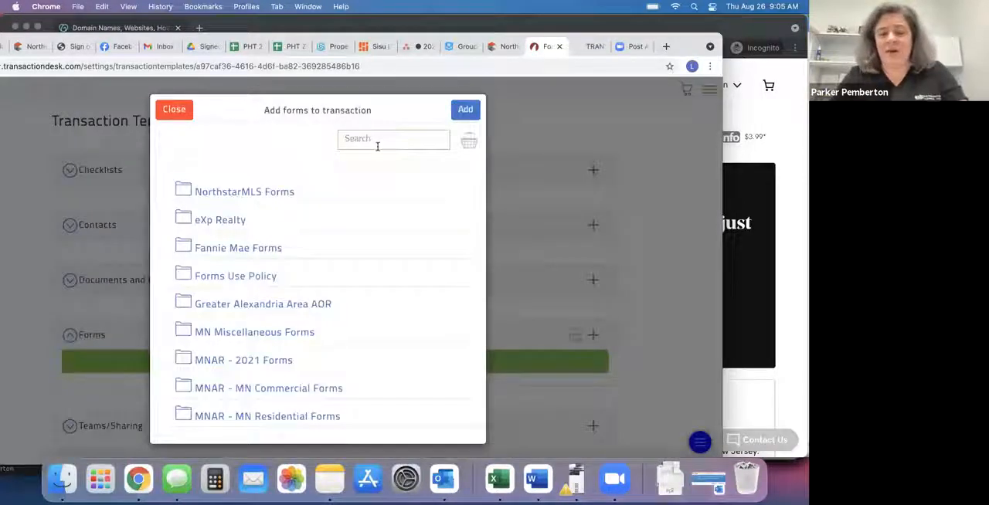
type("buyer rep")
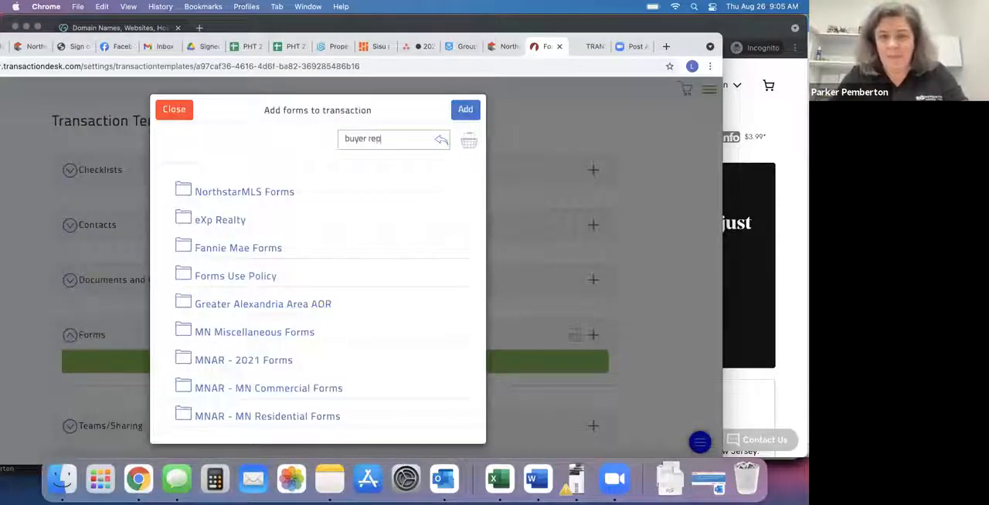
left_click(466, 218)
left_click(466, 109)
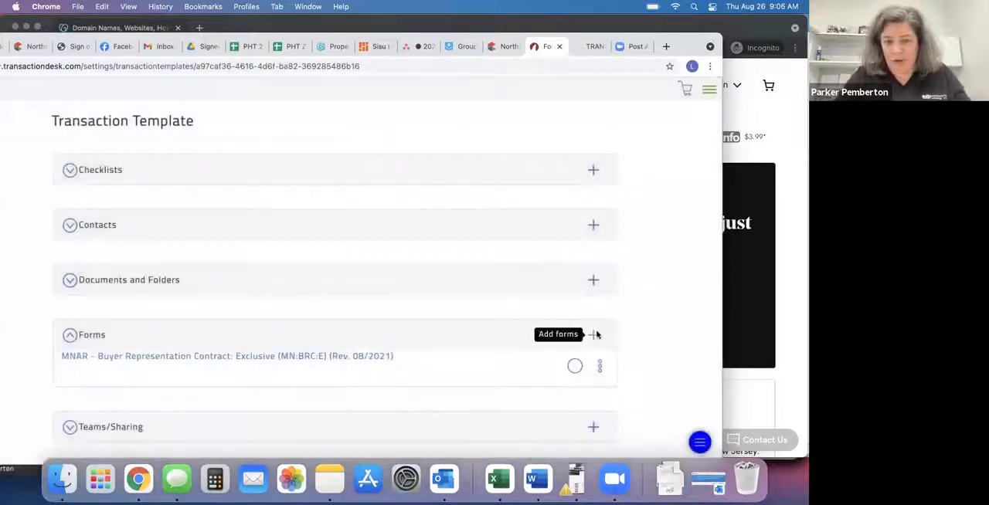
Search the form library for "compensation" and add MNAR - Disclosure Statement: Compensation Disclosure to Buyer/Tenant (MN:DS:CDB) to the template.
left_click(594, 334)
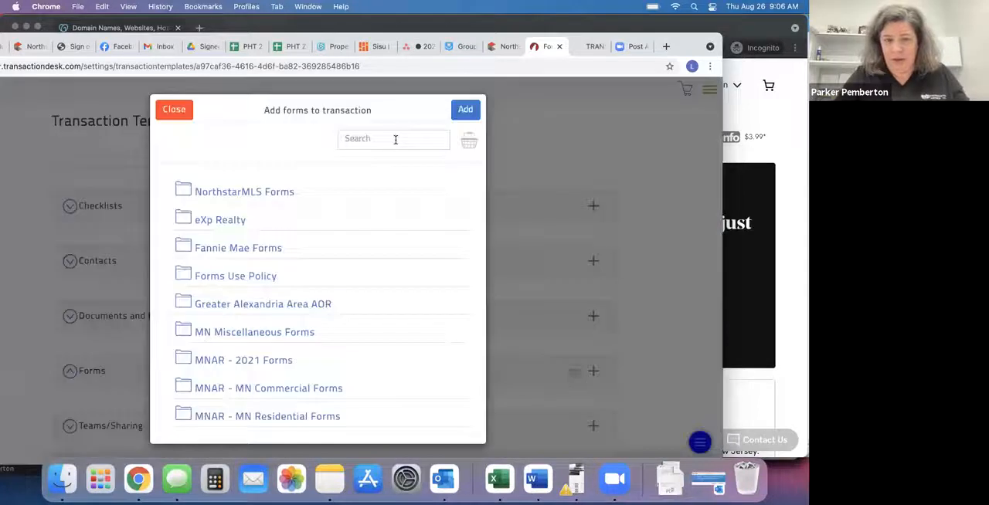
left_click(395, 140)
type("compensation")
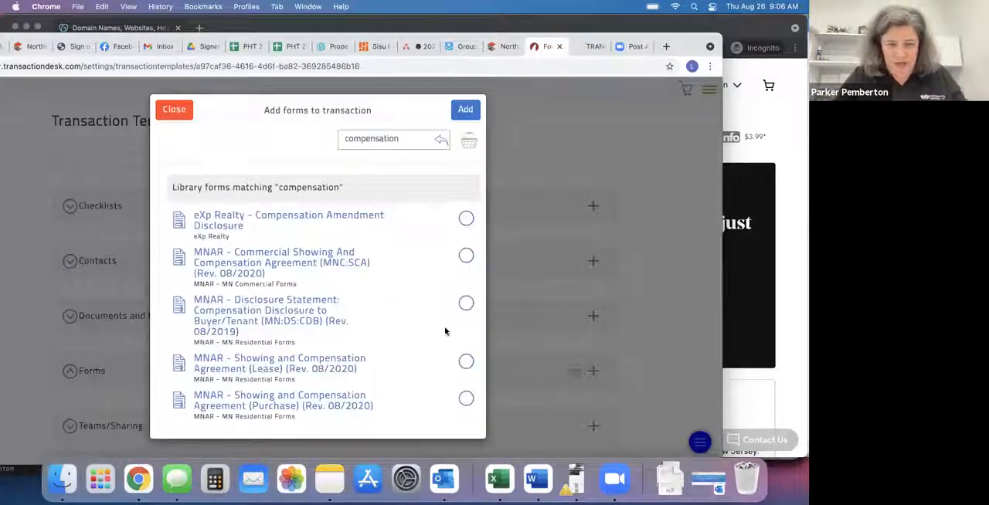
left_click(466, 298)
left_click(465, 109)
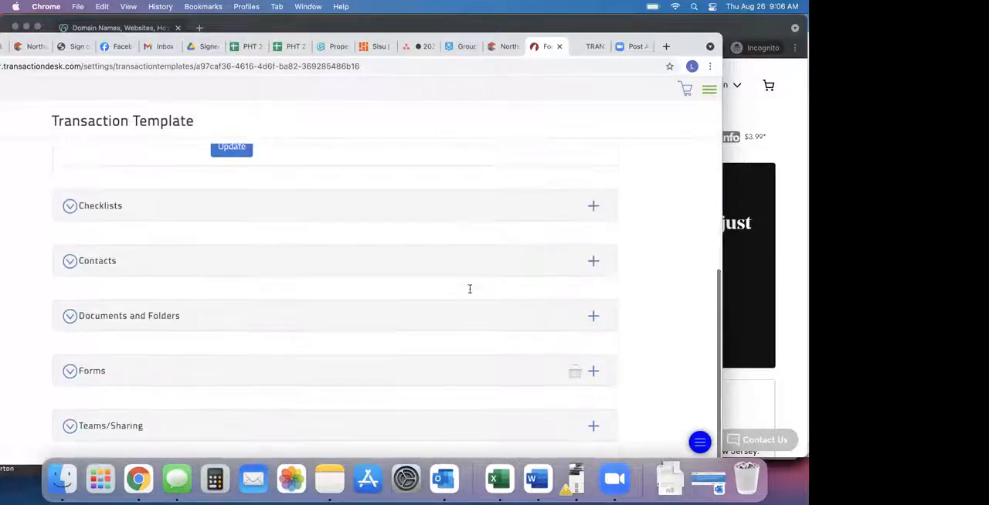
Search the form library for "purchase agreement" and add MNAR - Purchase Agreement (MN:PA) (Rev. 08/2021) to the template.
left_click(596, 376)
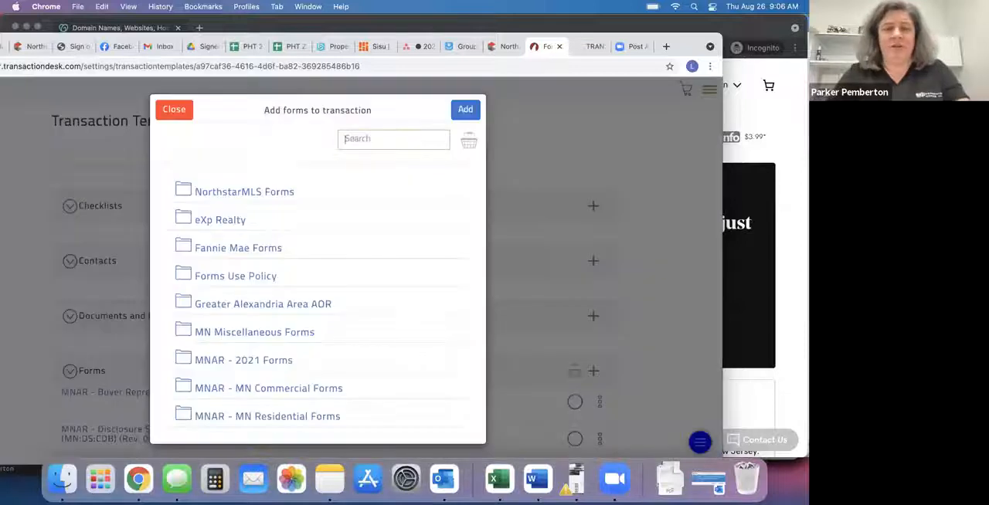
left_click(391, 139)
type("purchase")
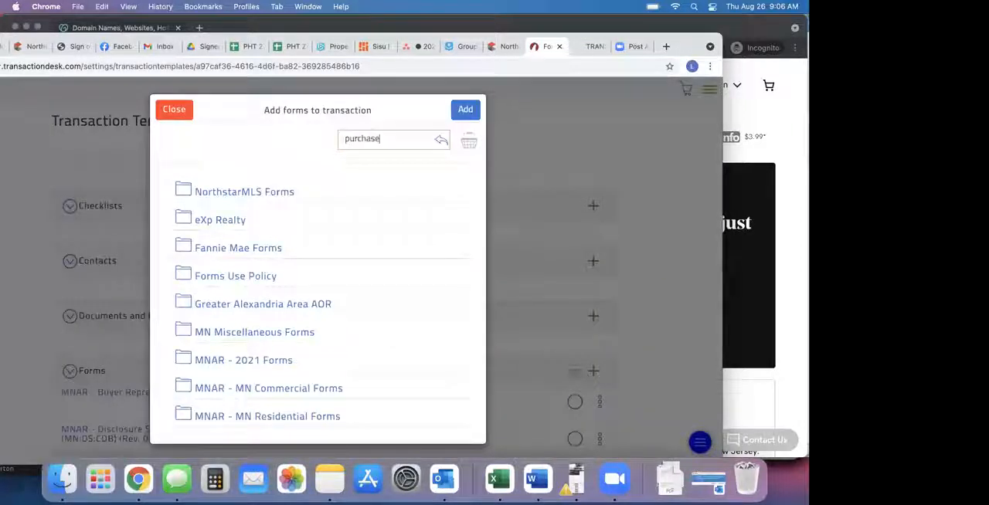
type(" agreement")
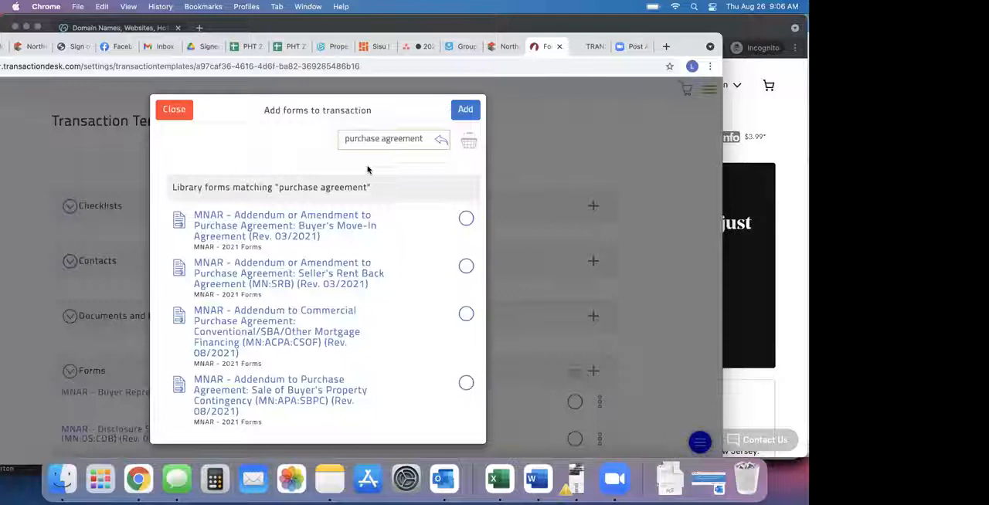
scroll(368, 170, "down", 5)
scroll(451, 331, "down", 3)
left_click(465, 301)
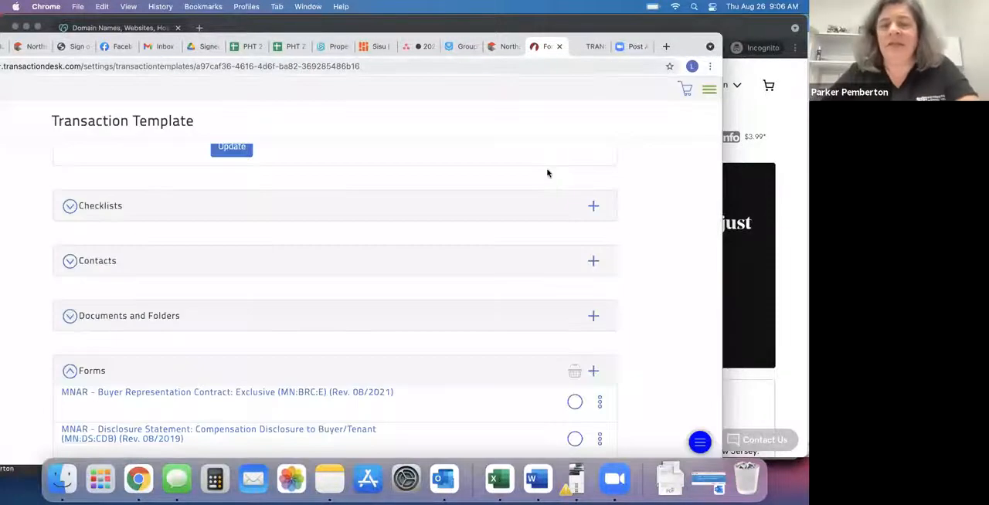
Recheck the required contract documents on the agent resources page, and return to the template's Forms list.
left_click(591, 46)
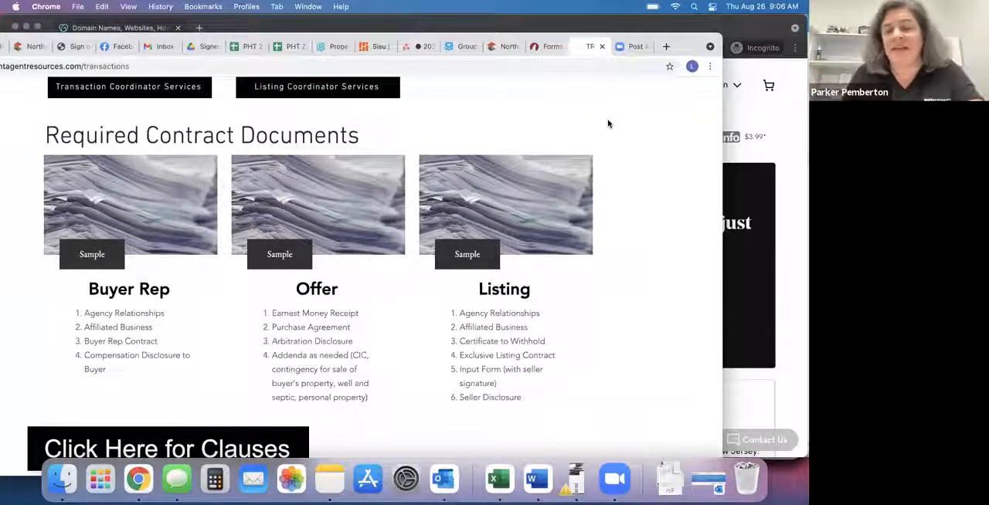
left_click(546, 47)
scroll(293, 347, "down", 5)
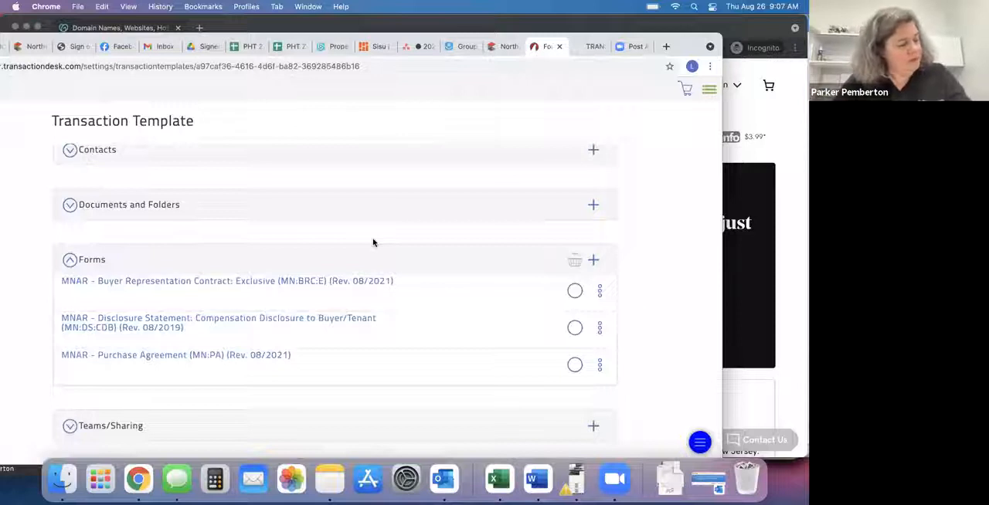
Open the Buyer Representation Contract: Exclusive form from the template and enter a retainer fee of $0.00 under Broker's Compensation.
left_click(286, 281)
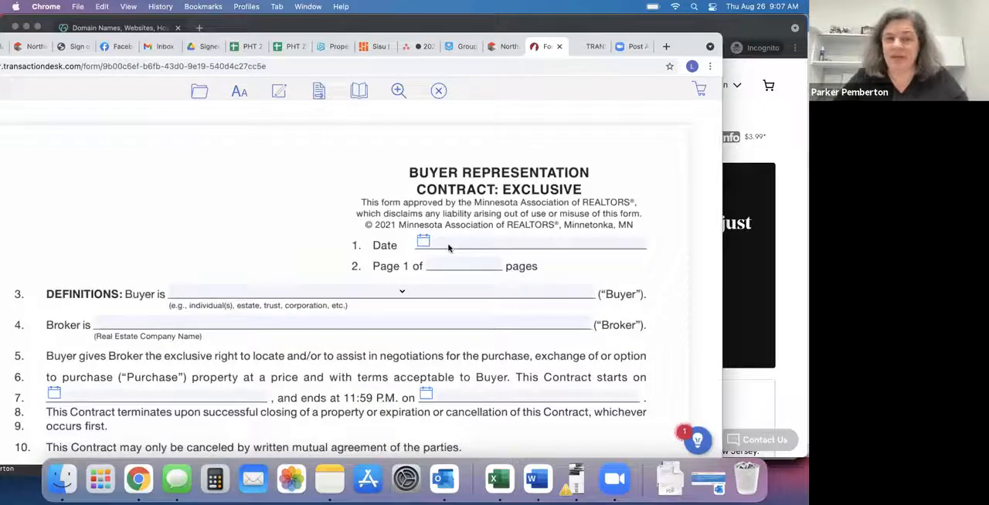
scroll(448, 247, "down", 4)
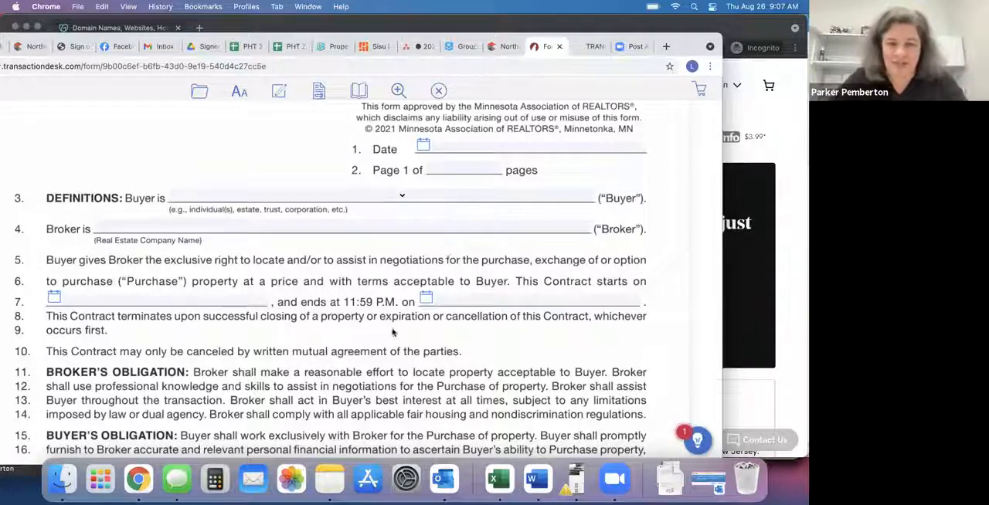
scroll(393, 330, "down", 1)
scroll(392, 330, "down", 3)
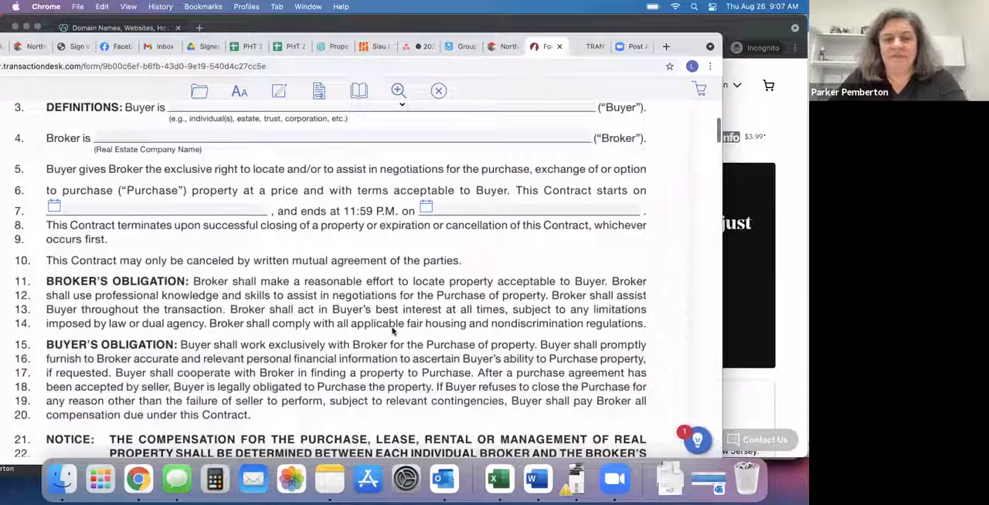
scroll(393, 330, "down", 1)
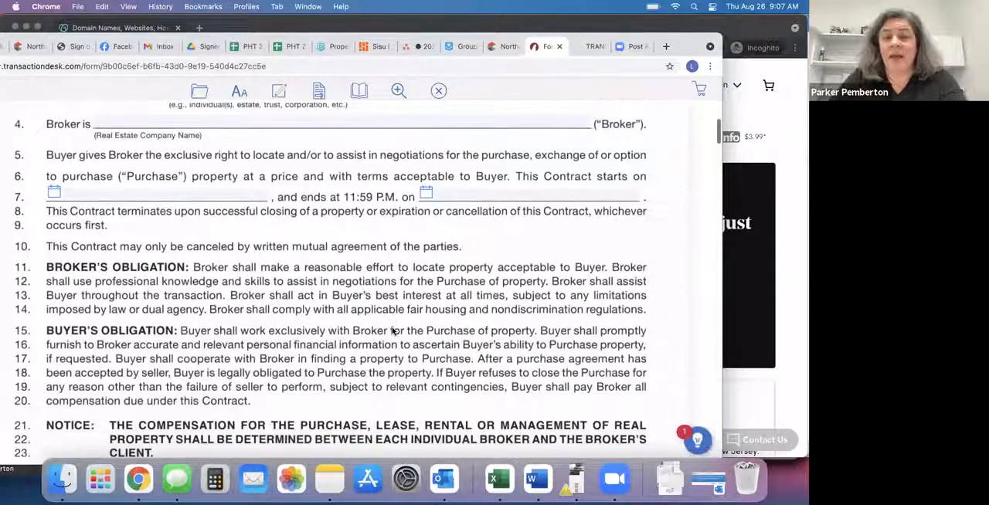
scroll(392, 331, "down", 9)
scroll(393, 331, "down", 3)
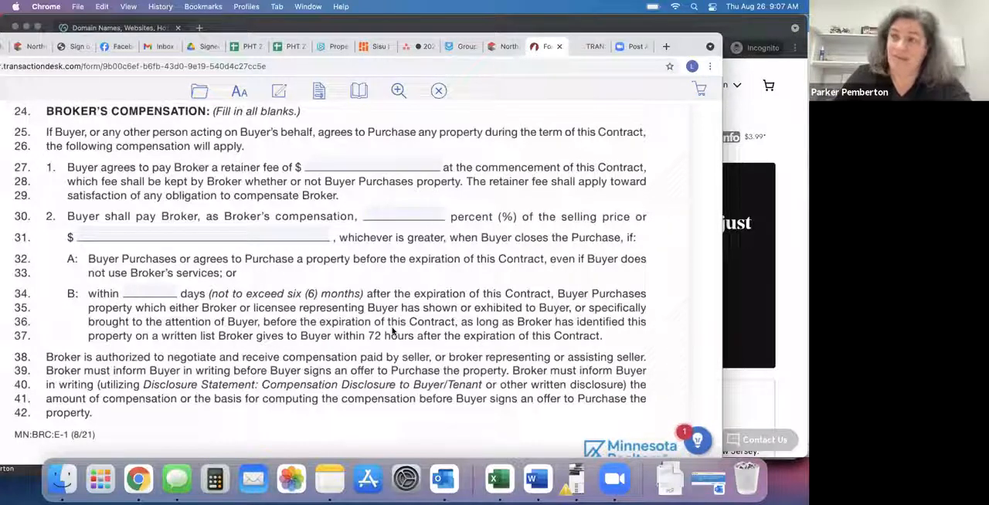
left_click(351, 167)
type("0.00")
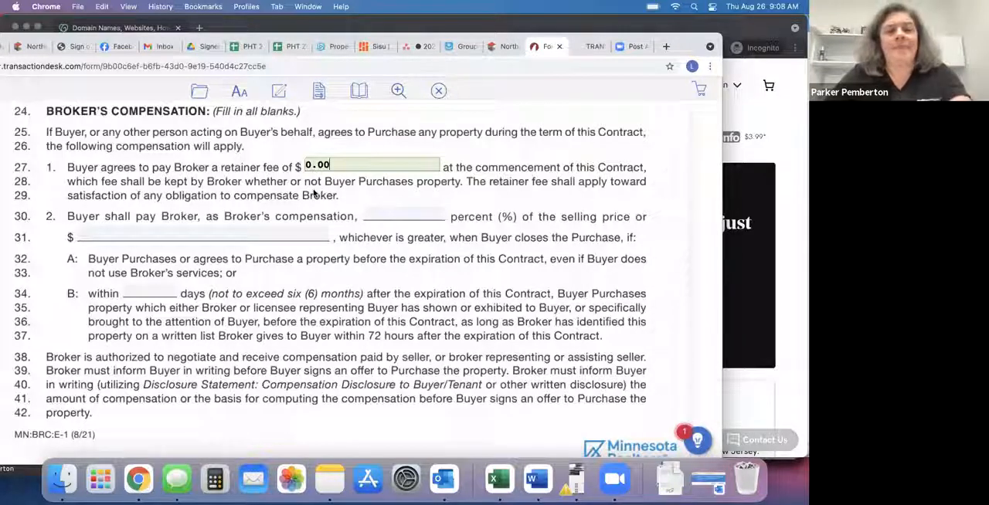
Set the broker's compensation to 2.7 percent or $0.00, and the period after contract expiration to 180 days.
left_click(413, 215)
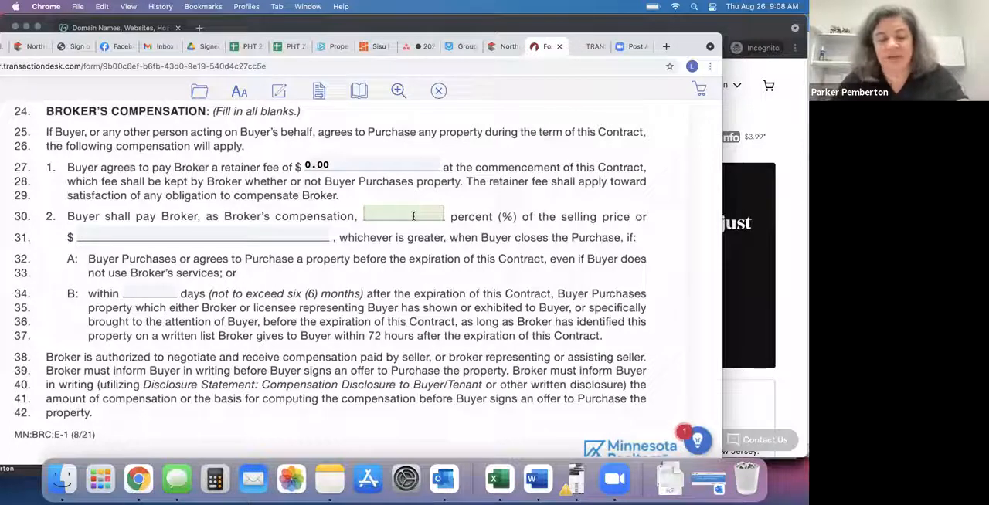
type("2.7")
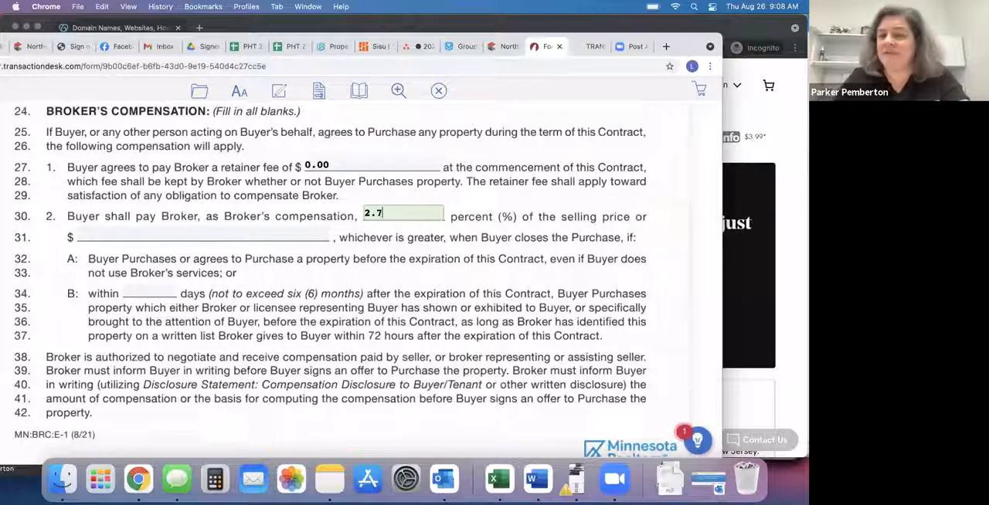
left_click(181, 230)
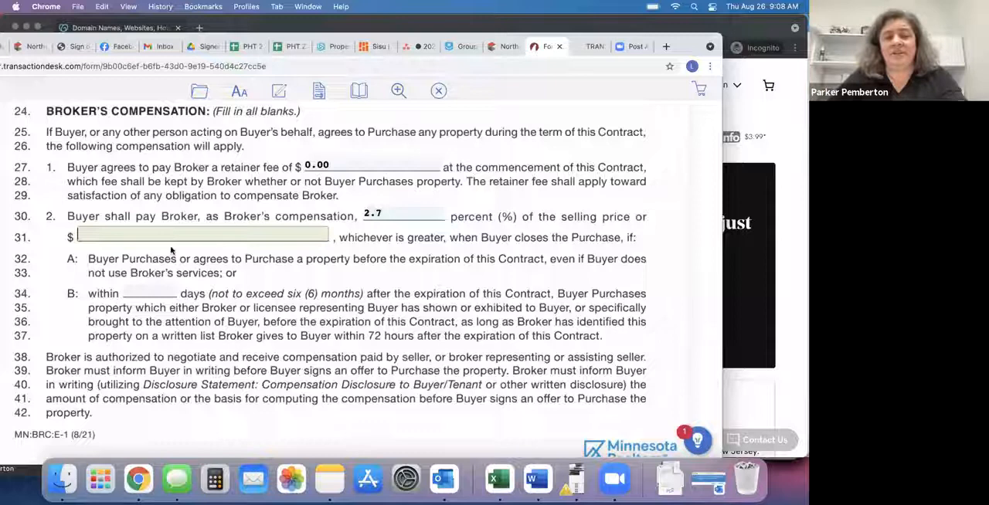
type("0")
left_click(159, 286)
left_click(136, 313)
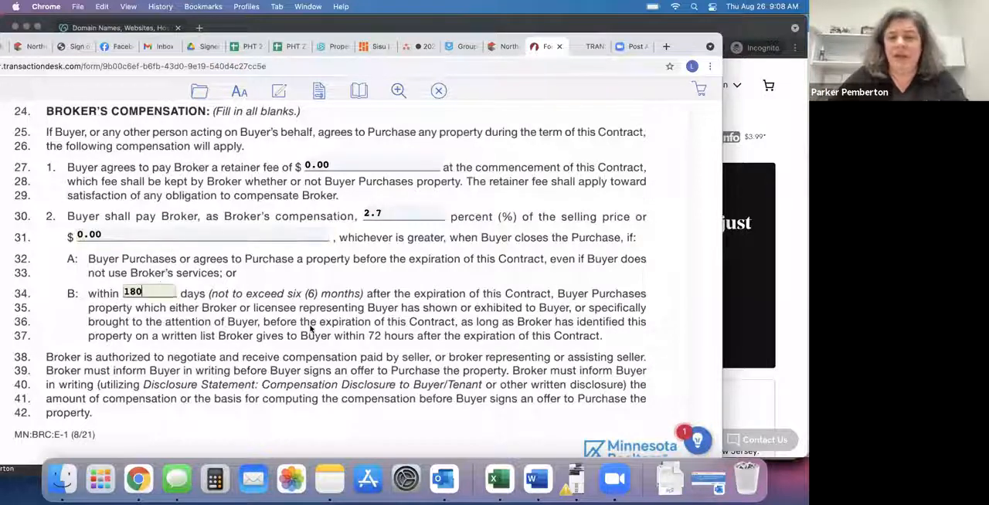
Enter "Buyer shall pay broker a Broker Admin Commission of $695." in the OTHER section on page 4 of the contract.
scroll(310, 330, "down", 5)
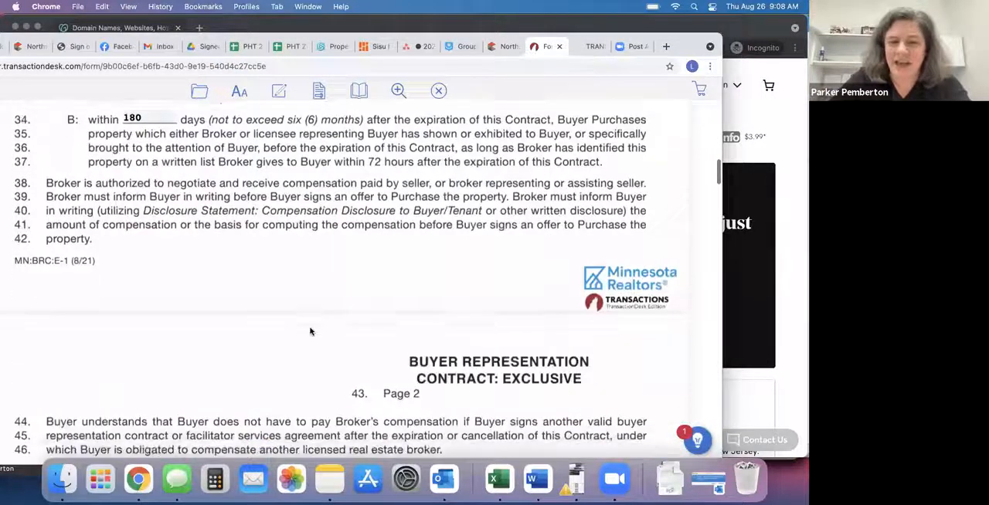
scroll(310, 332, "down", 15)
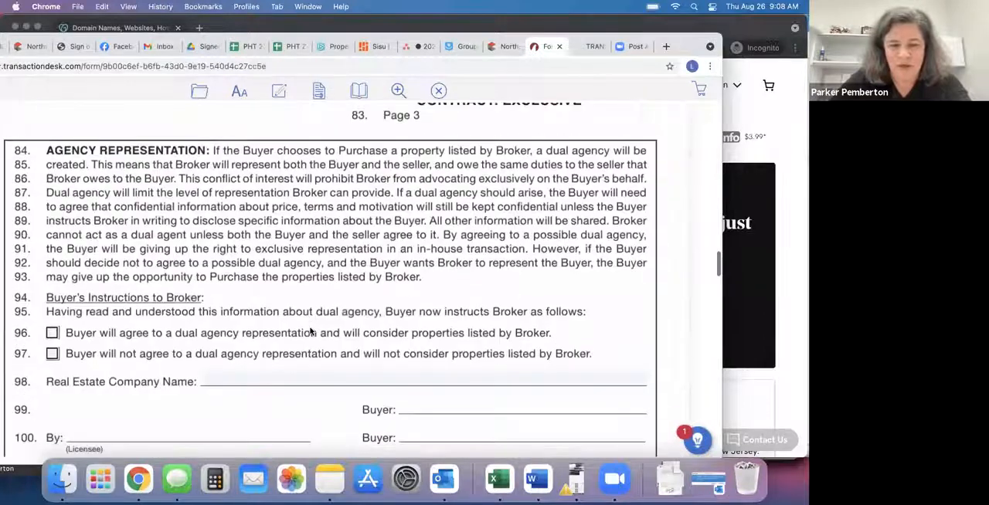
scroll(309, 332, "down", 15)
scroll(289, 325, "up", 3)
left_click(66, 170)
type("Buyer sh")
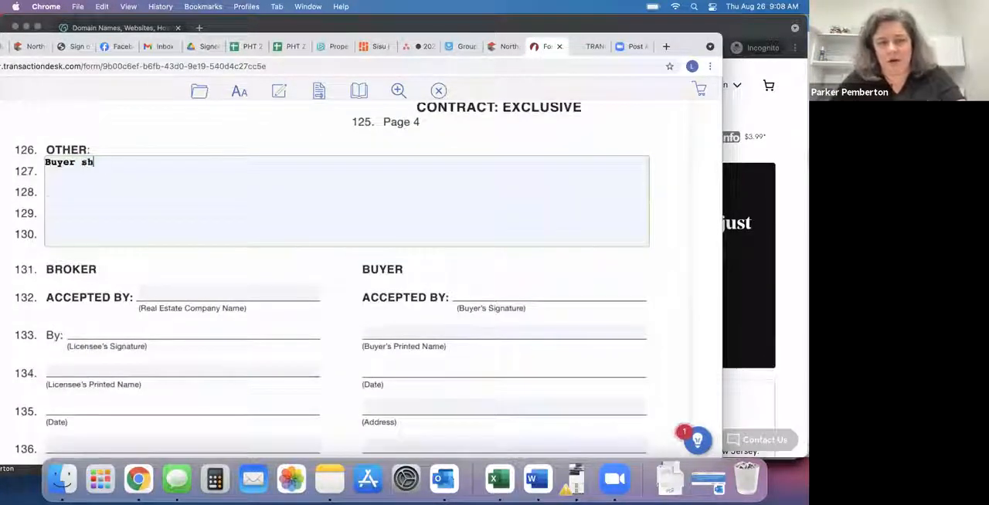
type("all pay b")
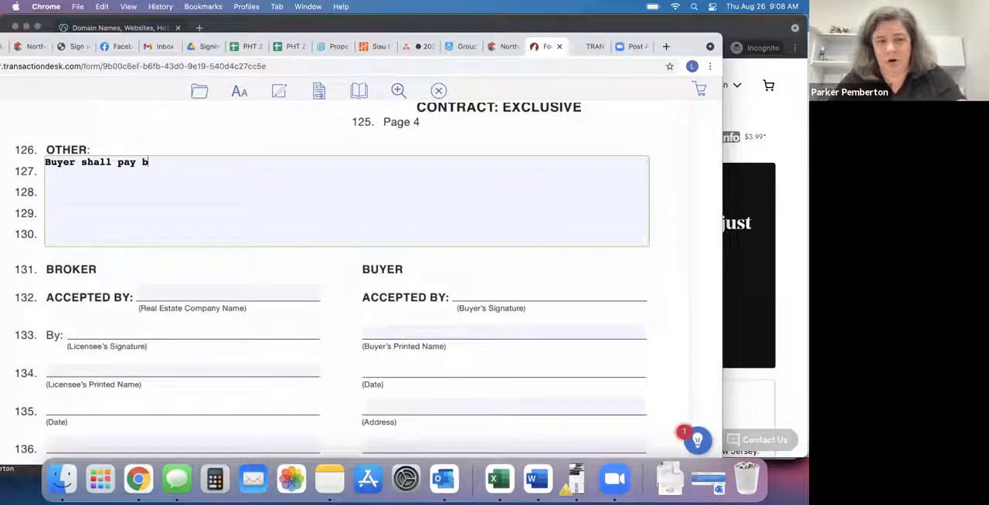
type("roker a Broker Admin")
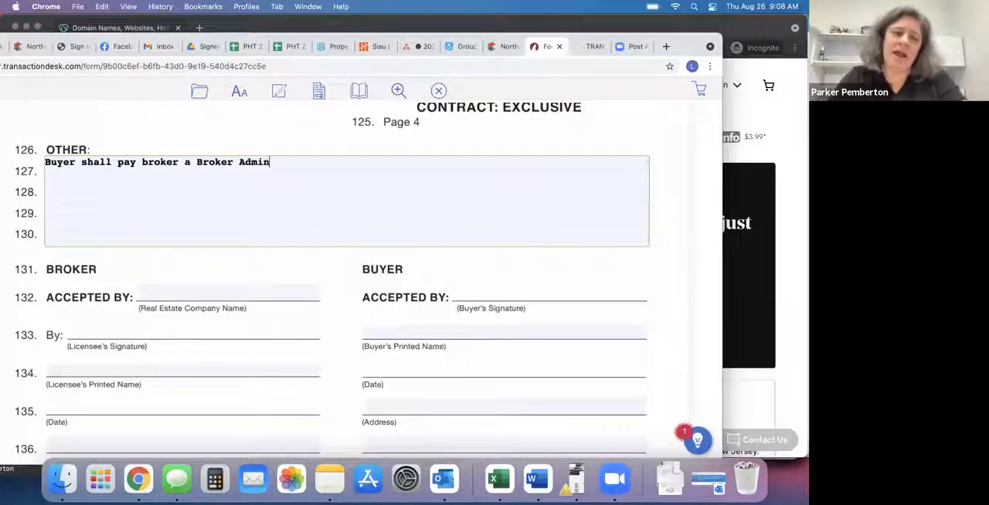
type(" Commission of $695.")
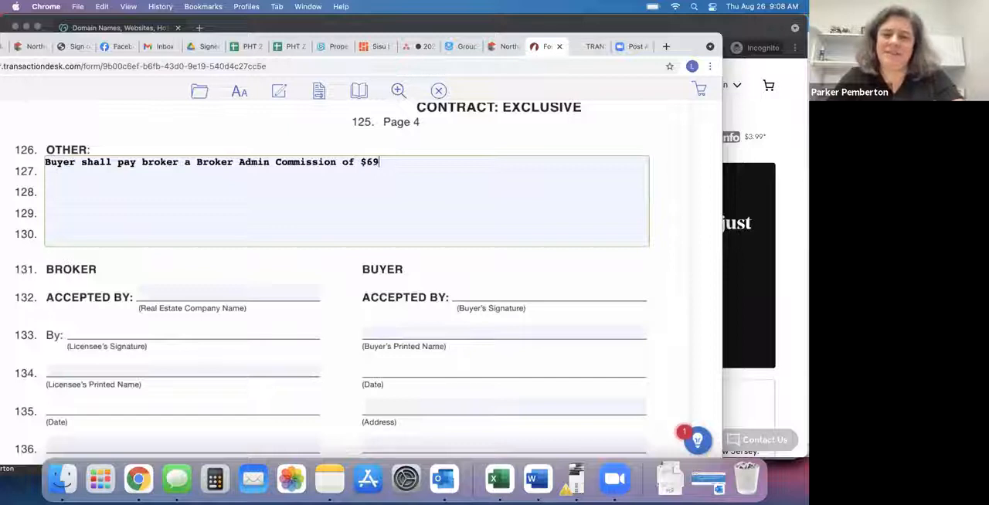
Save the Buyer Representation Contract form and close it to return to the transaction template.
mouse_move(222, 95)
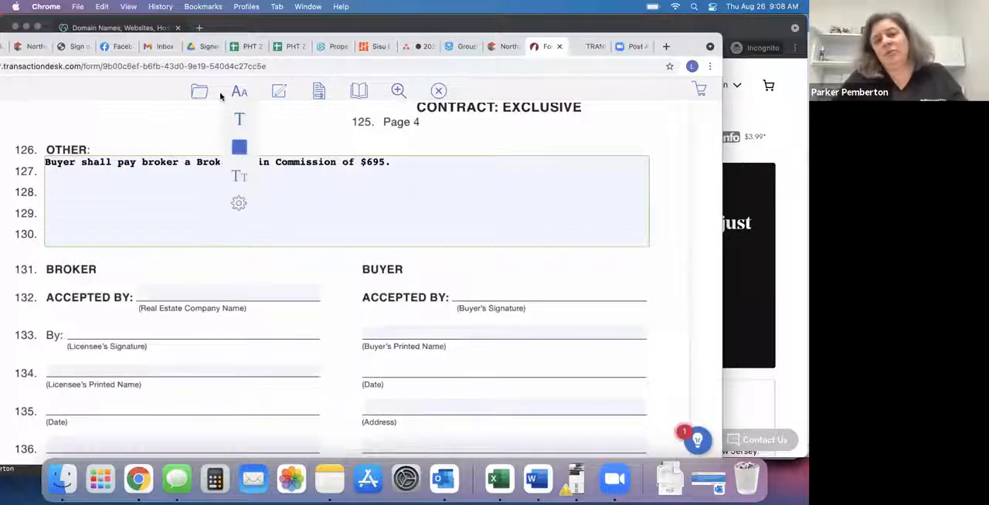
mouse_move(226, 192)
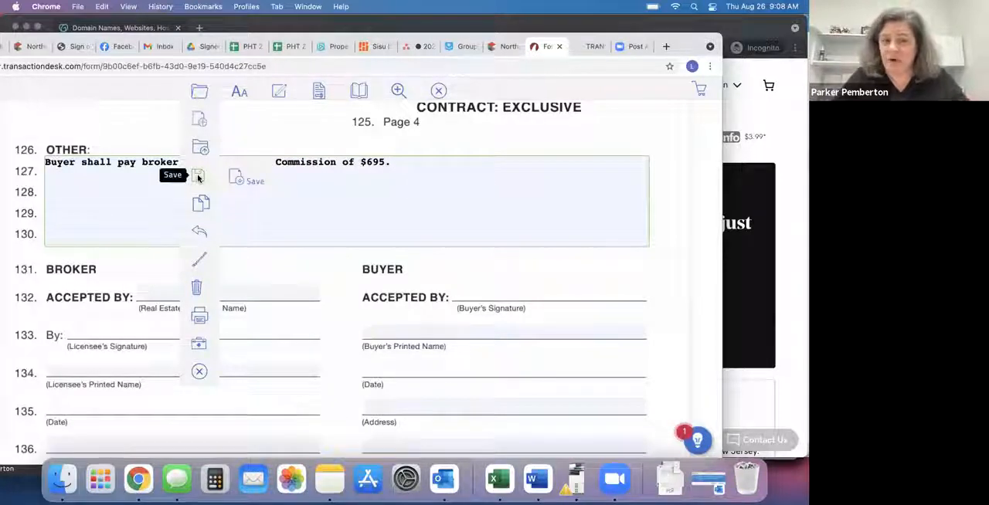
left_click(243, 180)
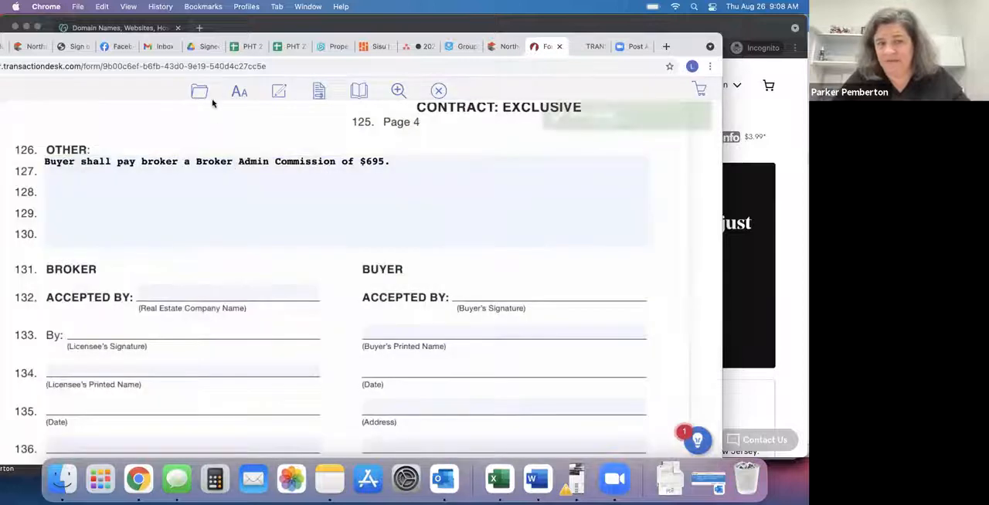
left_click(200, 372)
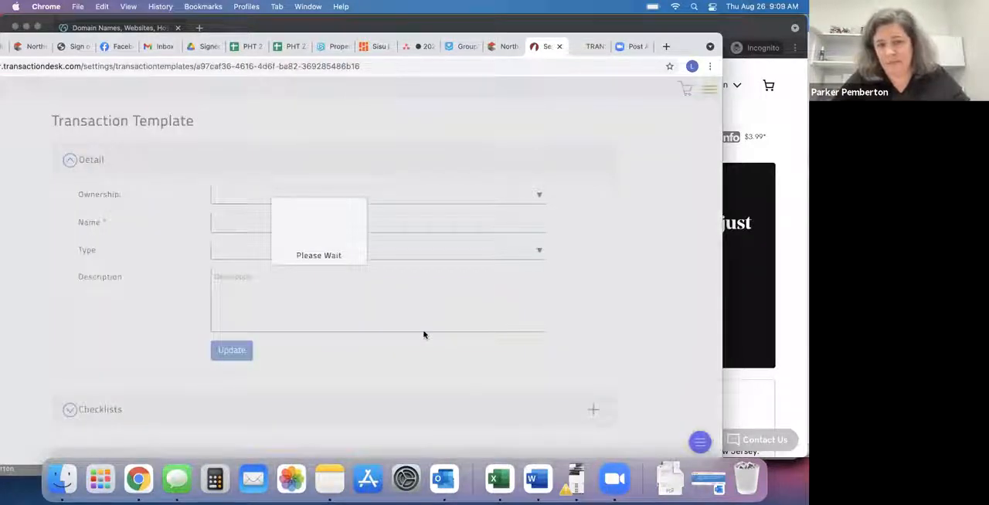
Expand the template's Forms list and open MNAR - Purchase Agreement (MN:PA) (Rev. 08/2021).
scroll(423, 335, "down", 5)
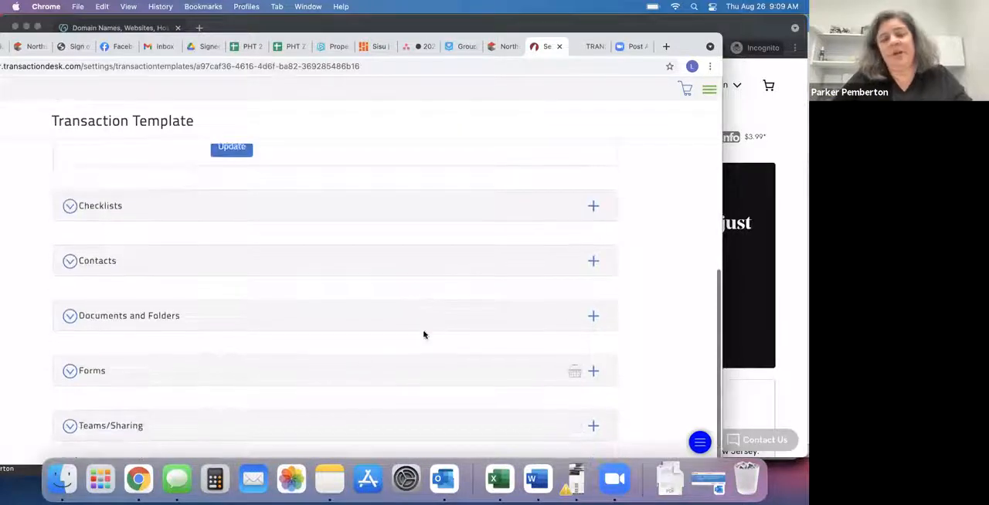
left_click(90, 377)
scroll(296, 334, "down", 2)
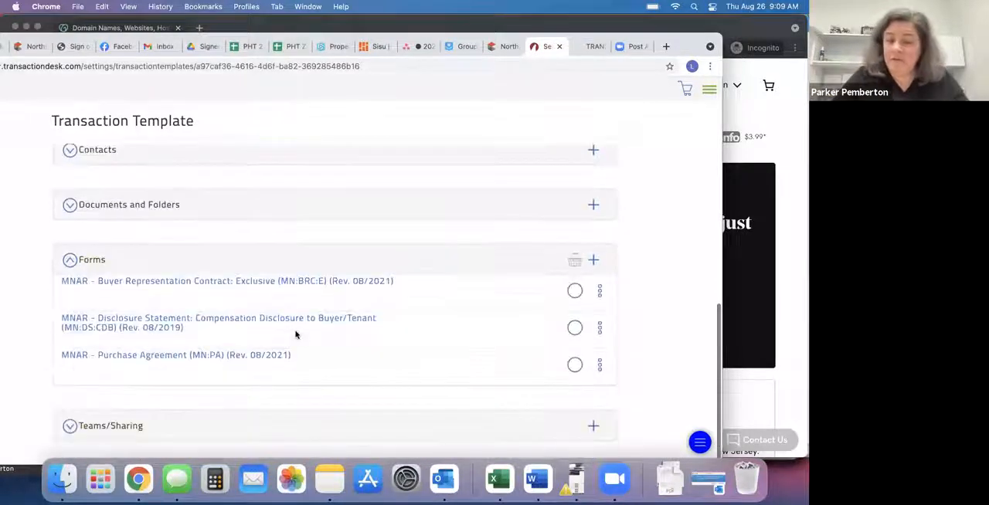
left_click(231, 362)
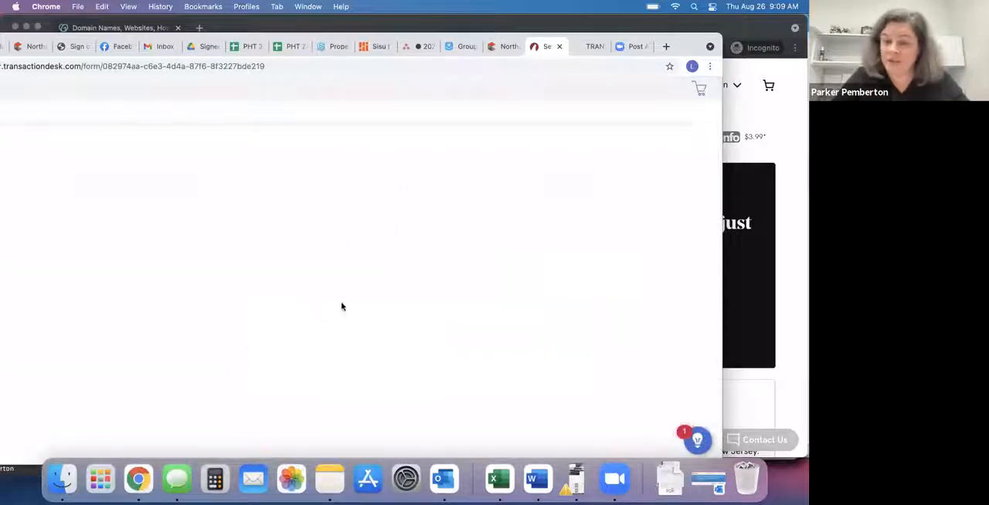
Under Real Estate Taxes, check prorated from and to day of closing for buyer and seller, and Seller SHALL pay the non-homestead difference.
scroll(342, 307, "down", 3)
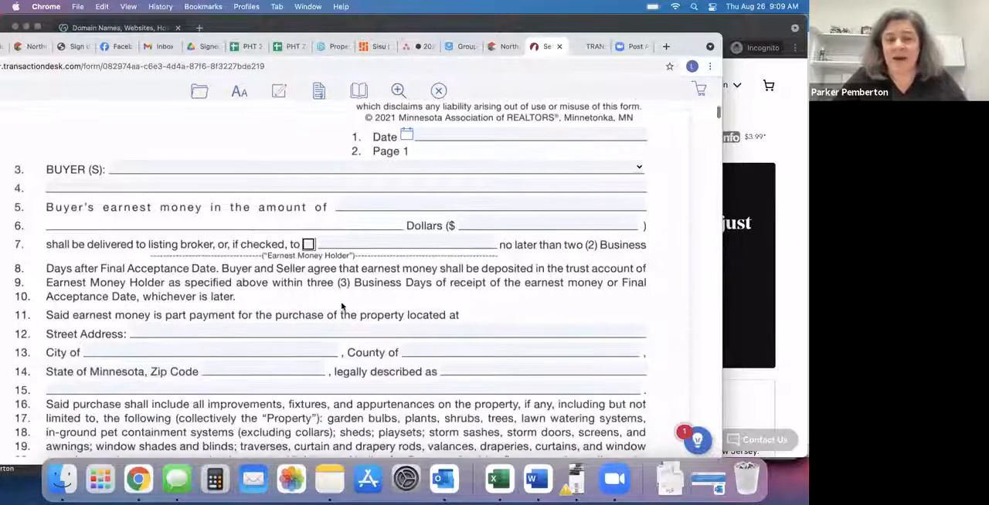
scroll(342, 307, "down", 20)
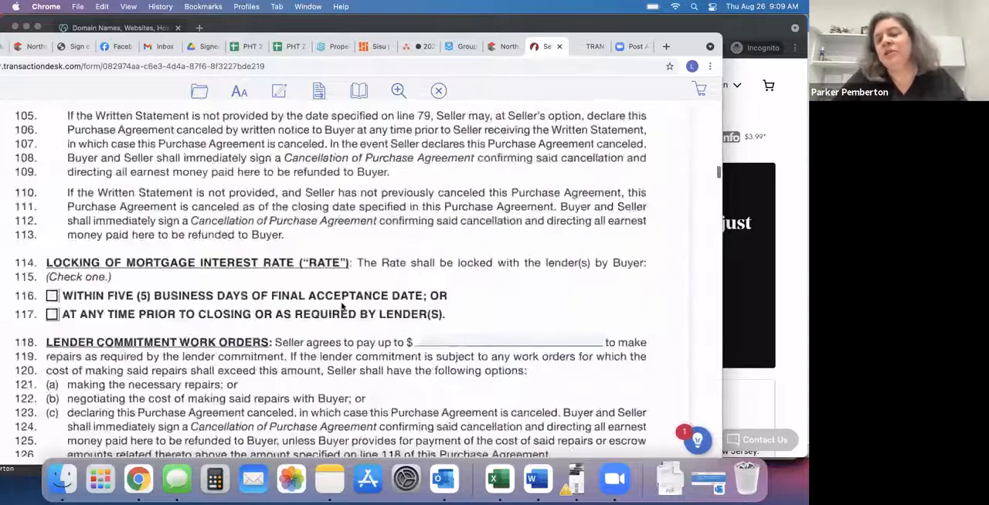
scroll(343, 306, "down", 8)
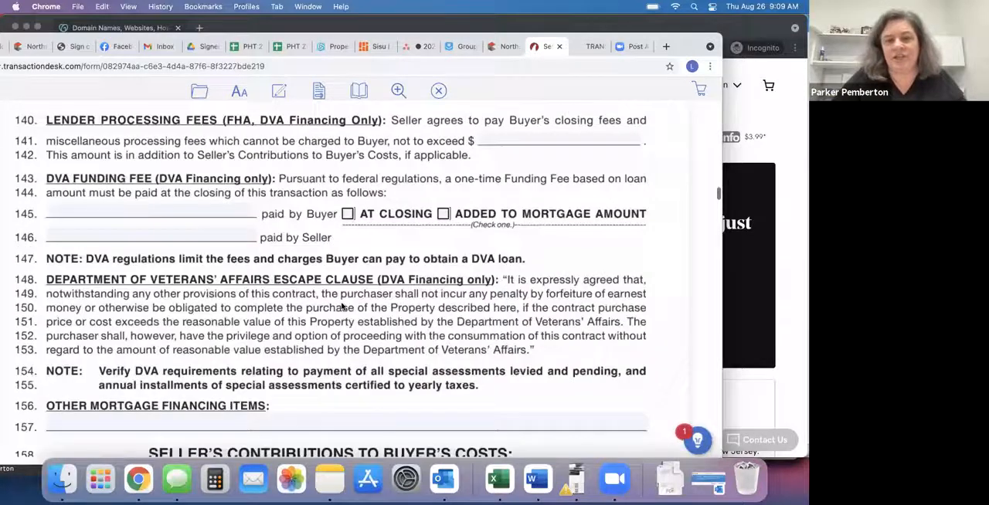
scroll(342, 307, "down", 20)
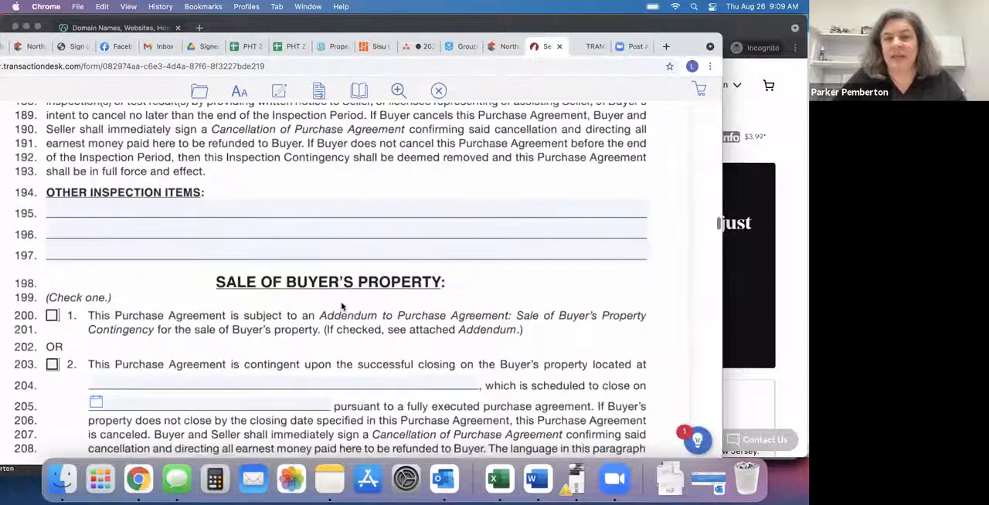
scroll(342, 307, "up", 3)
left_click(134, 251)
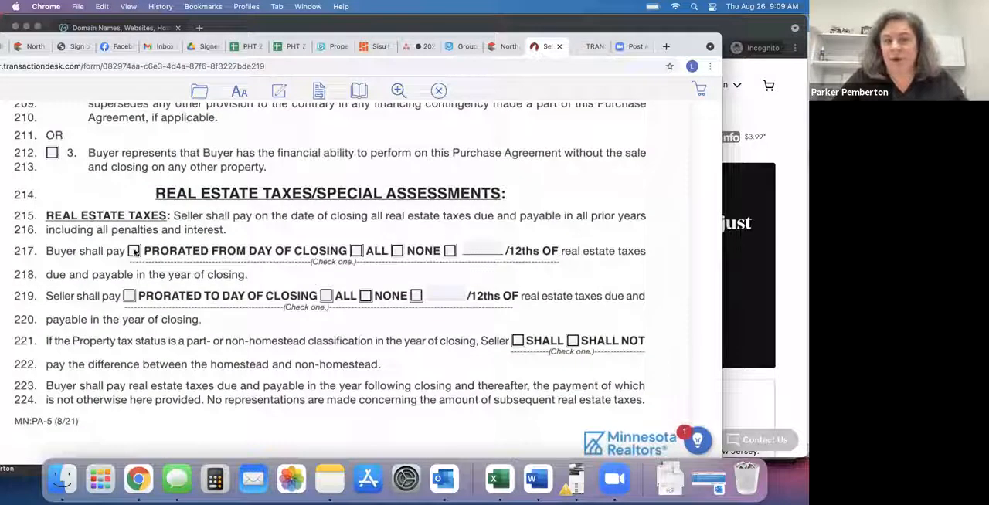
left_click(129, 297)
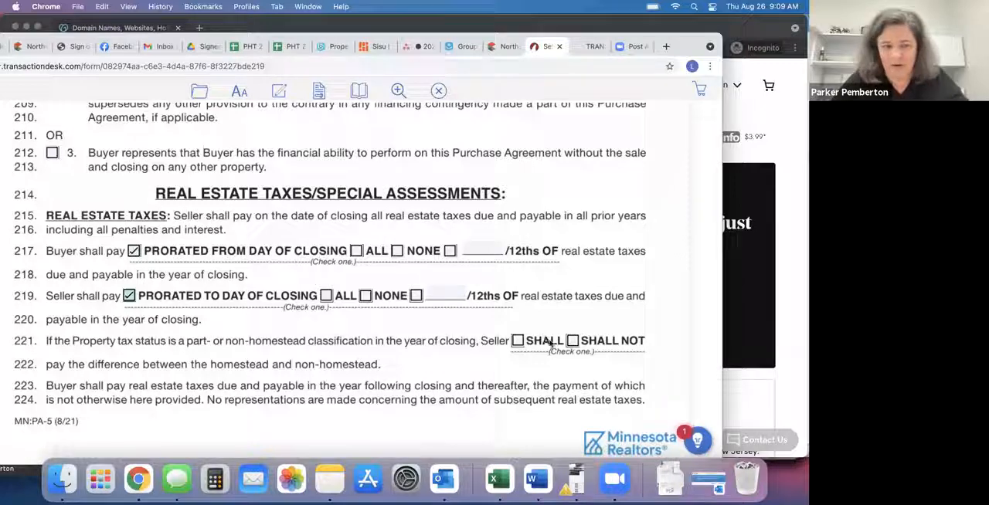
left_click(517, 341)
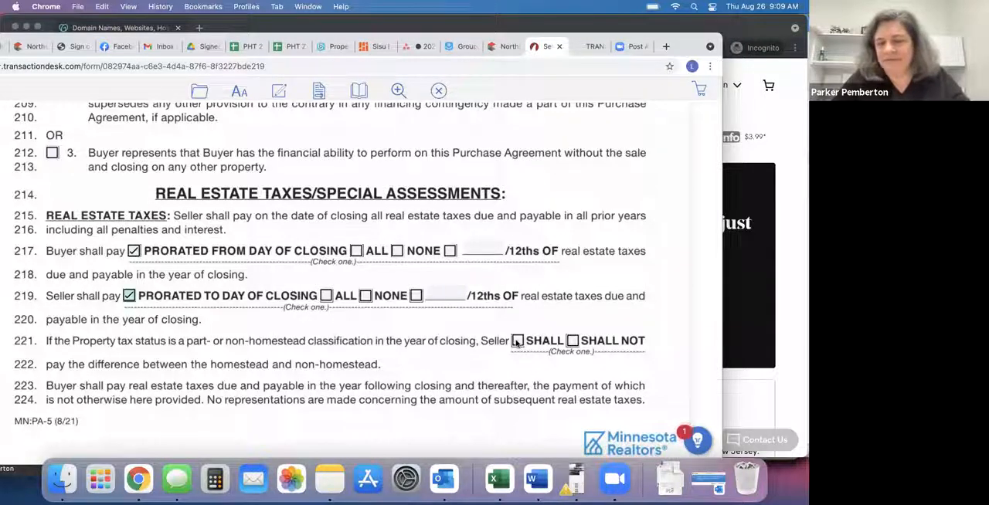
Under Deferred Taxes/Special Assessments, check SELLER SHALL PAY on line 228 and SELLER SHALL PAY ON DATE OF CLOSING on line 230.
scroll(454, 360, "down", 3)
scroll(453, 361, "down", 8)
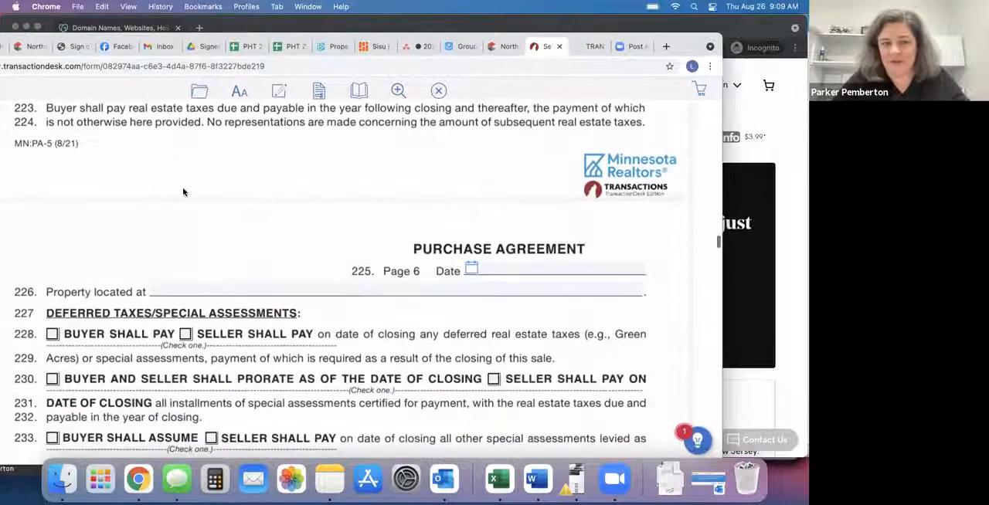
left_click(185, 187)
left_click(493, 231)
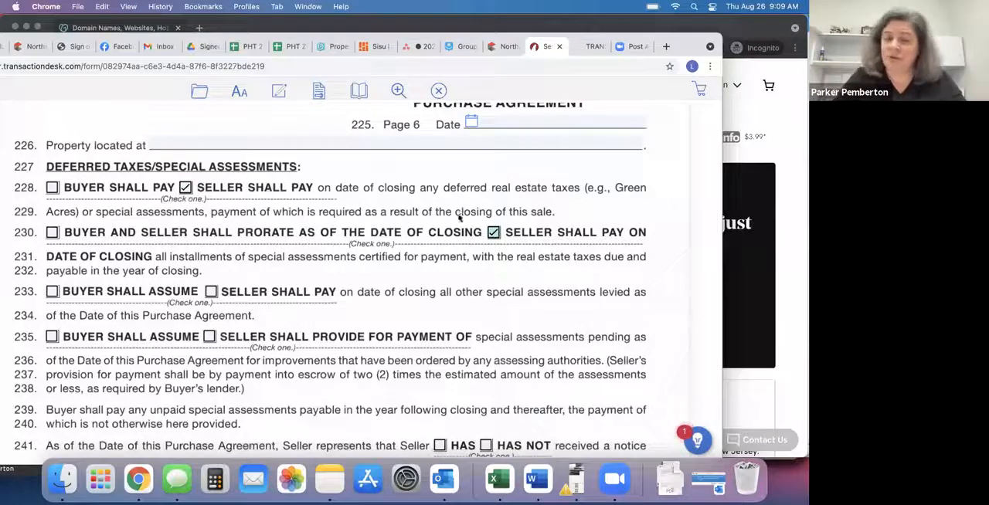
Save the Purchase Agreement form and close it to return to the transaction template.
left_click(199, 92)
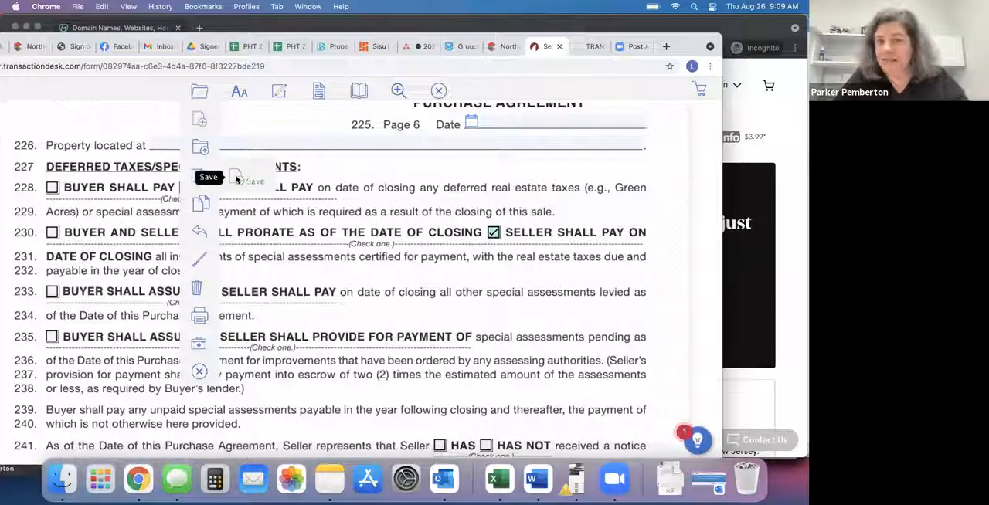
left_click(237, 180)
mouse_move(206, 244)
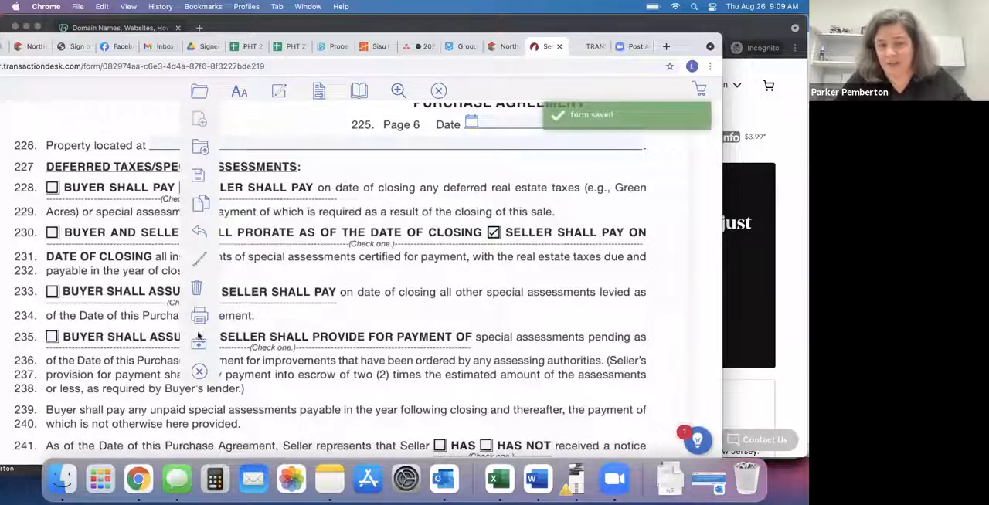
left_click(198, 374)
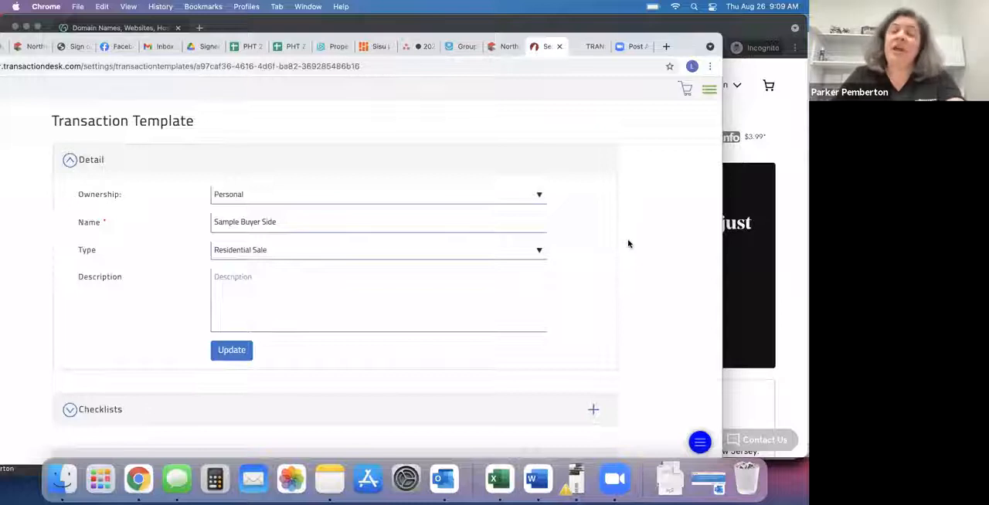
Check the Additional Documents section of the agent resources transactions page for the Affiliated Business Disclosure.
scroll(627, 244, "down", 5)
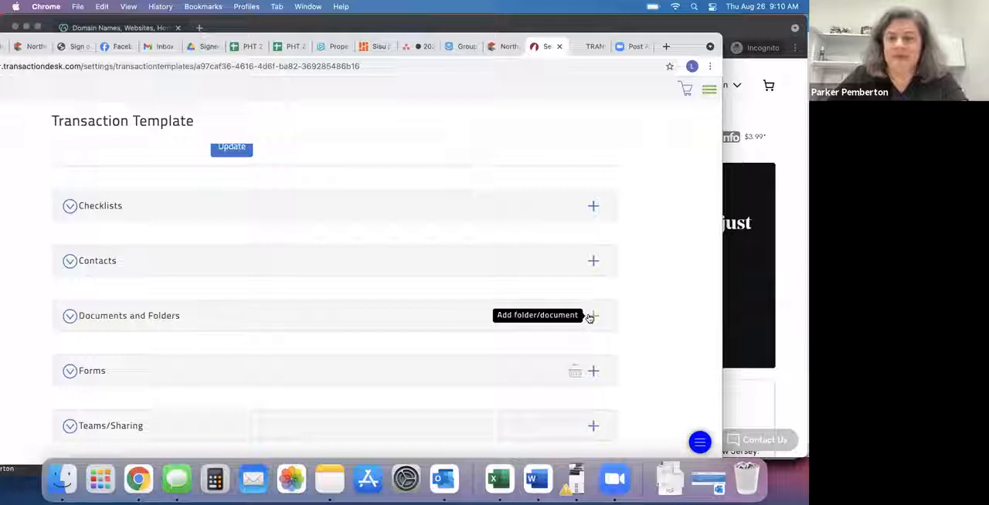
left_click(595, 47)
scroll(428, 223, "down", 5)
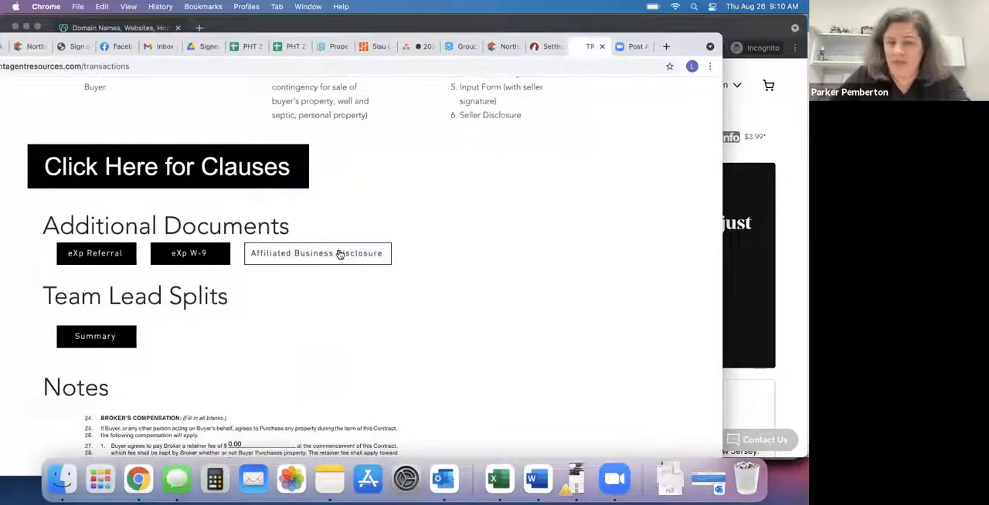
left_click(547, 49)
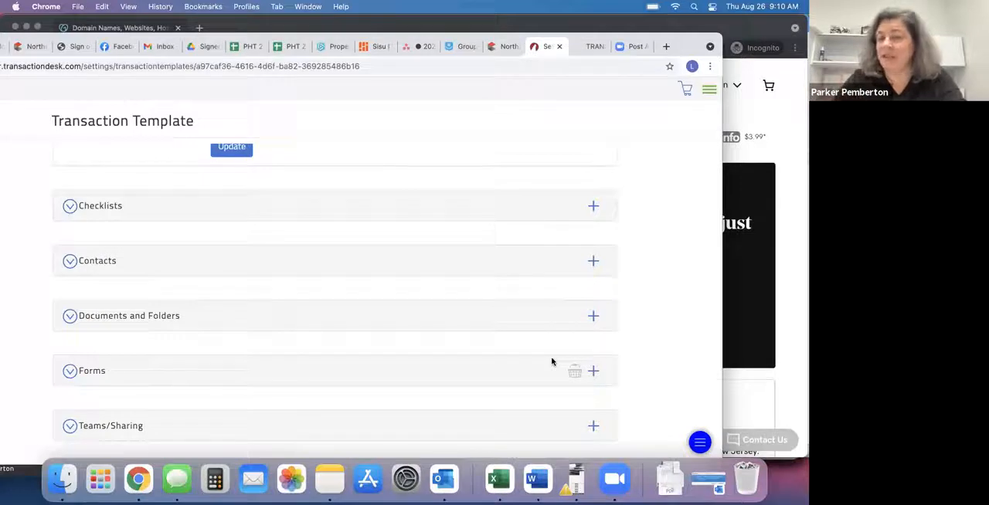
Upload PHT Affiliated Business Disclosure.pdf from the Desktop to the template's Documents and Folders section.
left_click(592, 318)
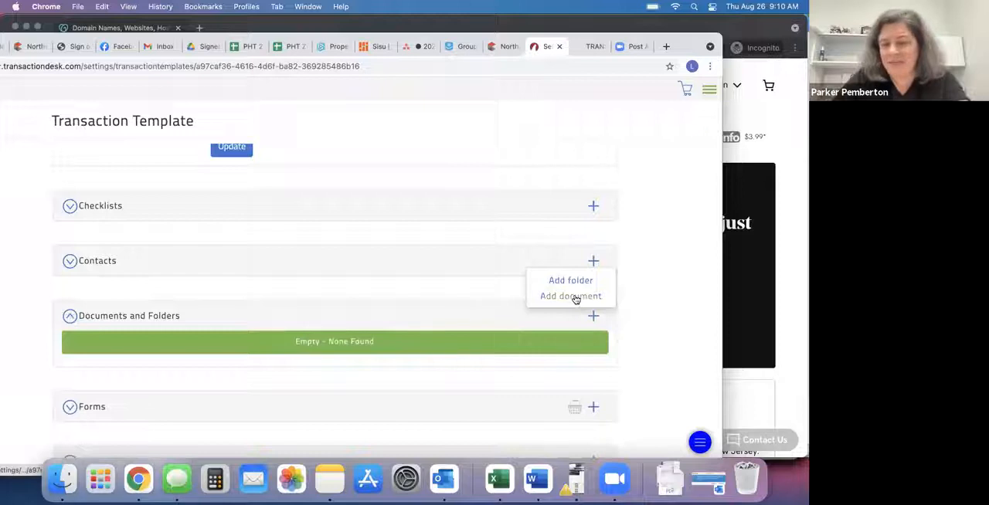
left_click(574, 297)
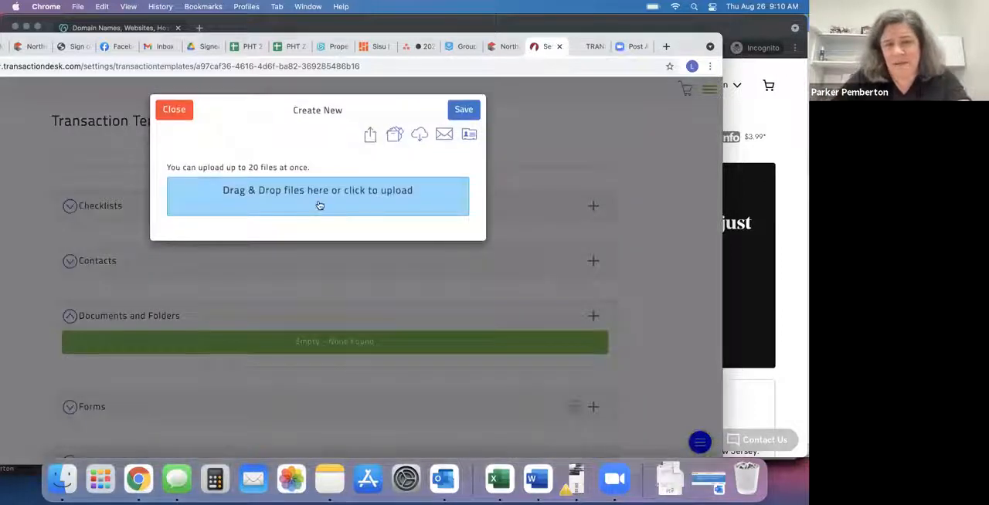
left_click(318, 204)
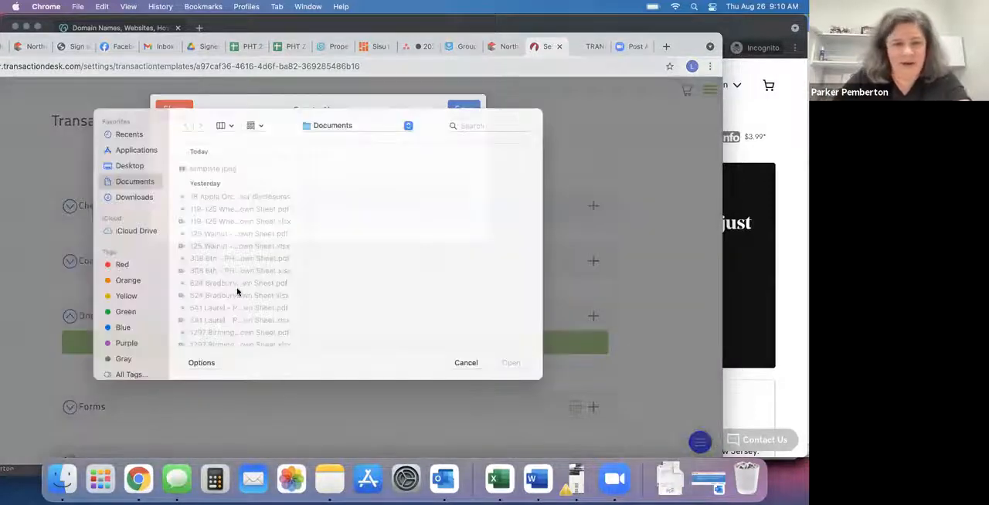
scroll(238, 290, "down", 10)
scroll(237, 292, "up", 8)
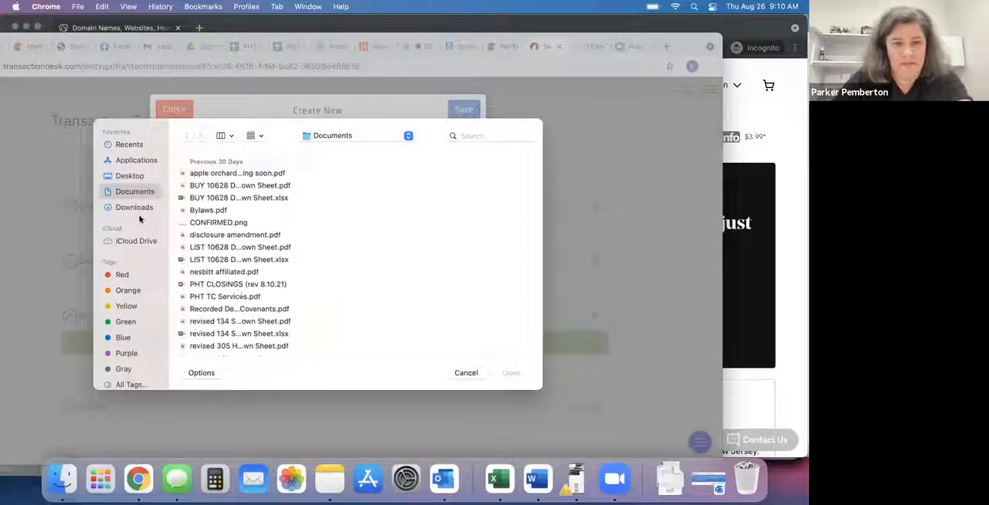
left_click(131, 176)
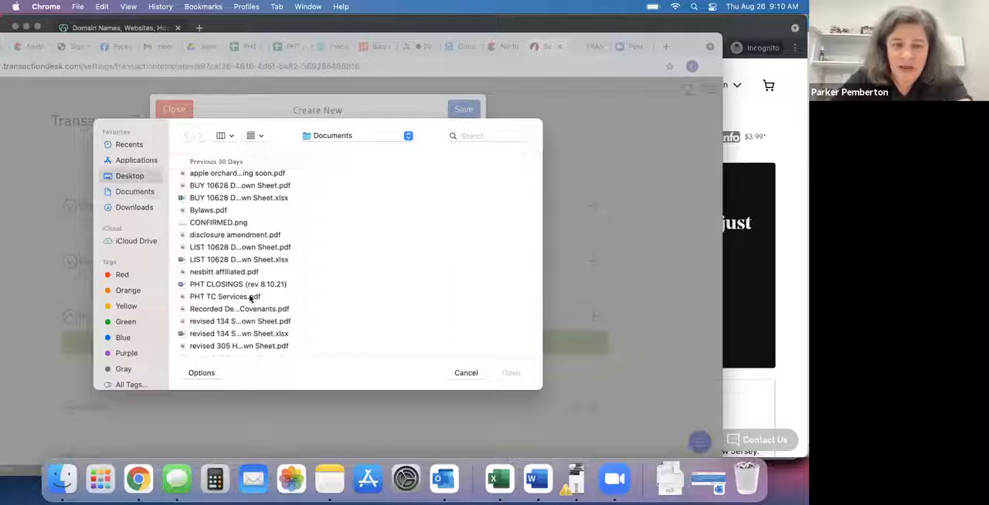
scroll(249, 297, "down", 10)
scroll(250, 296, "up", 3)
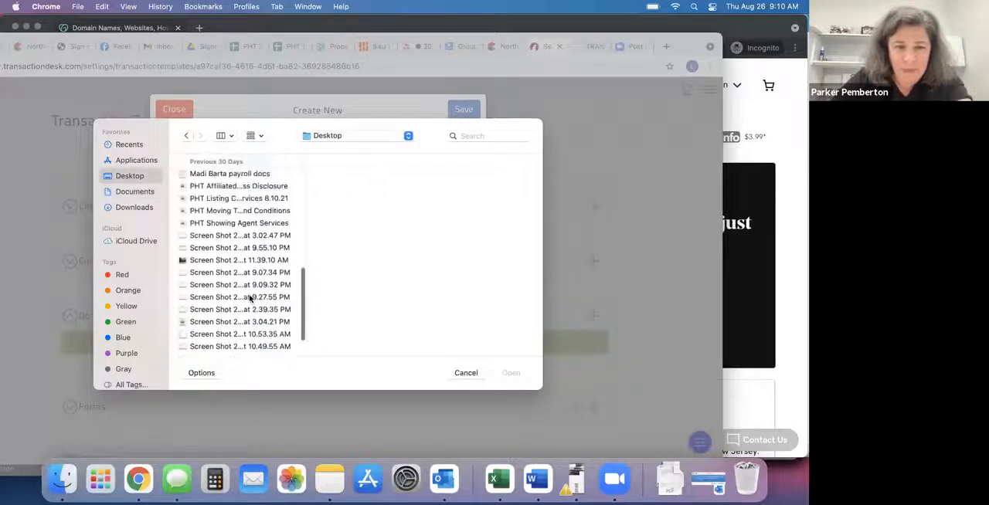
left_click(269, 191)
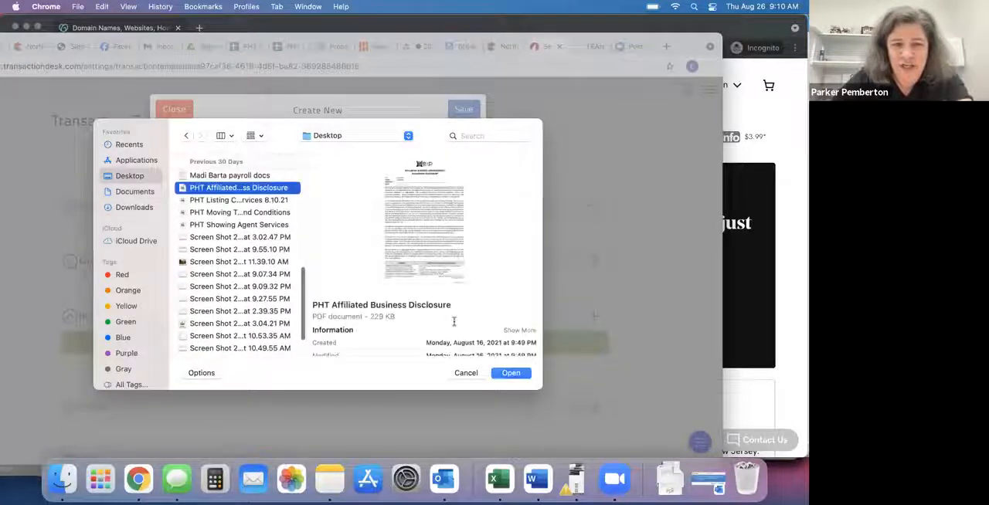
left_click(503, 374)
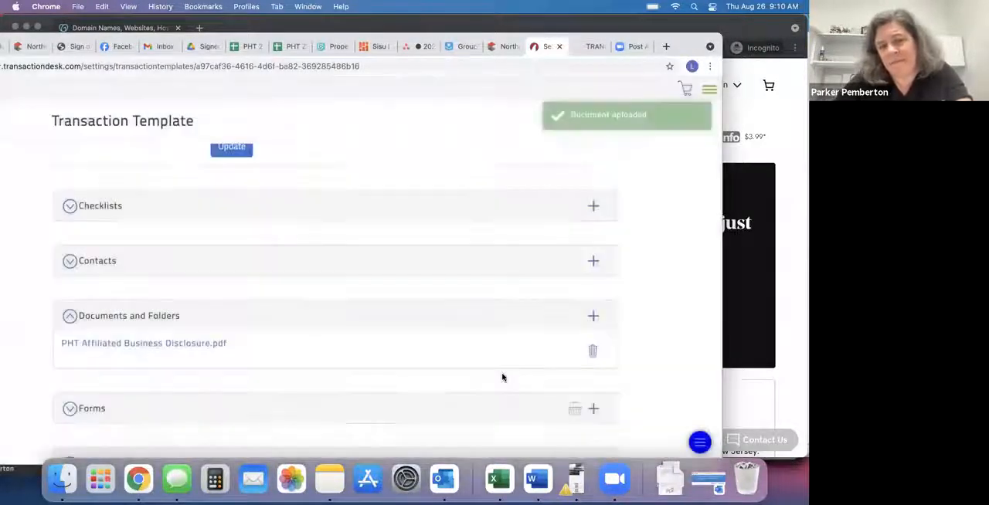
Update the details of the Sample Buyer Side transaction template.
scroll(443, 338, "down", 1)
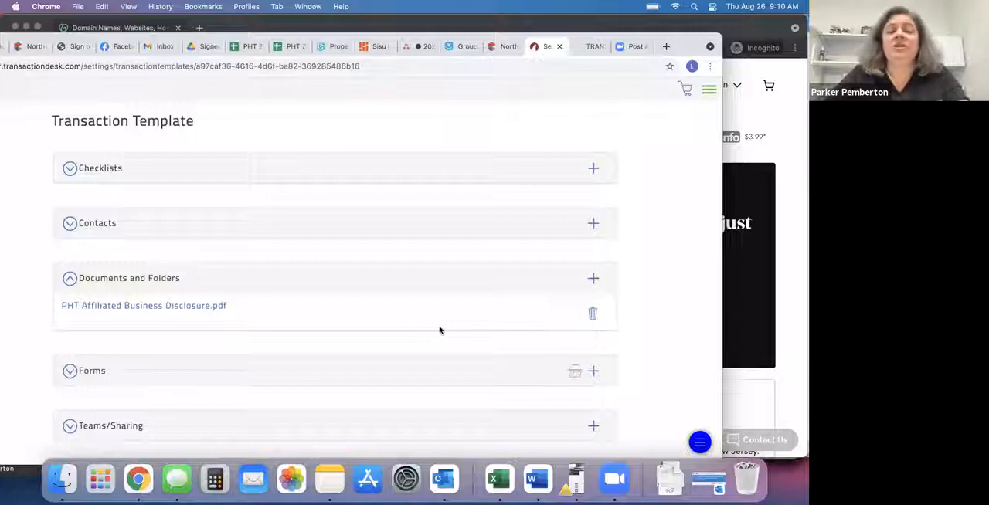
scroll(439, 330, "up", 5)
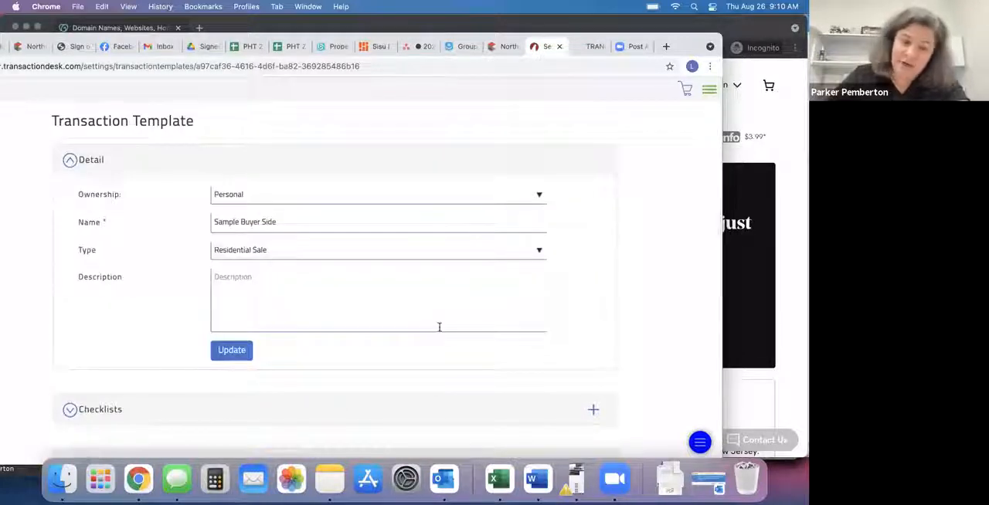
left_click(235, 353)
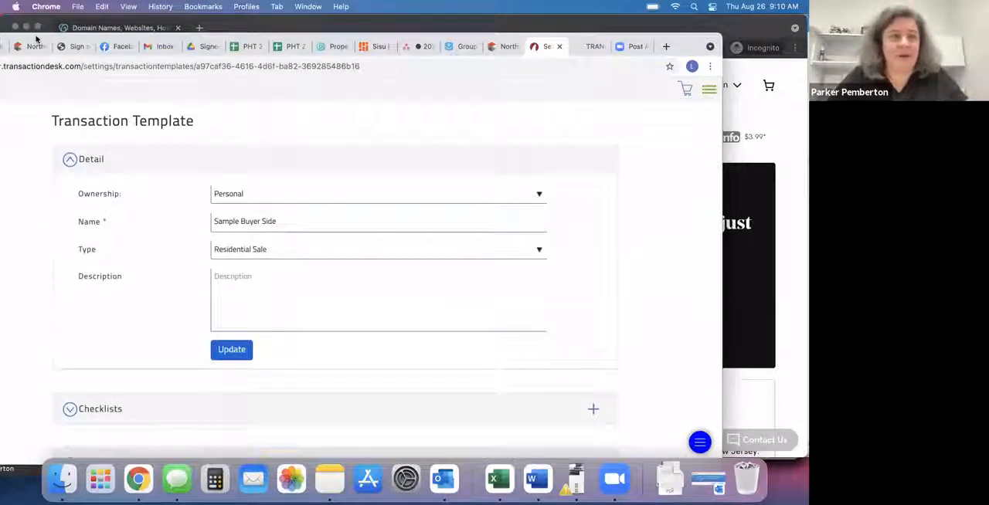
From the Transactions list, start a new transaction named "sample buyer" using the Sample Buyer Side template.
left_click_drag(37, 39, 159, 53)
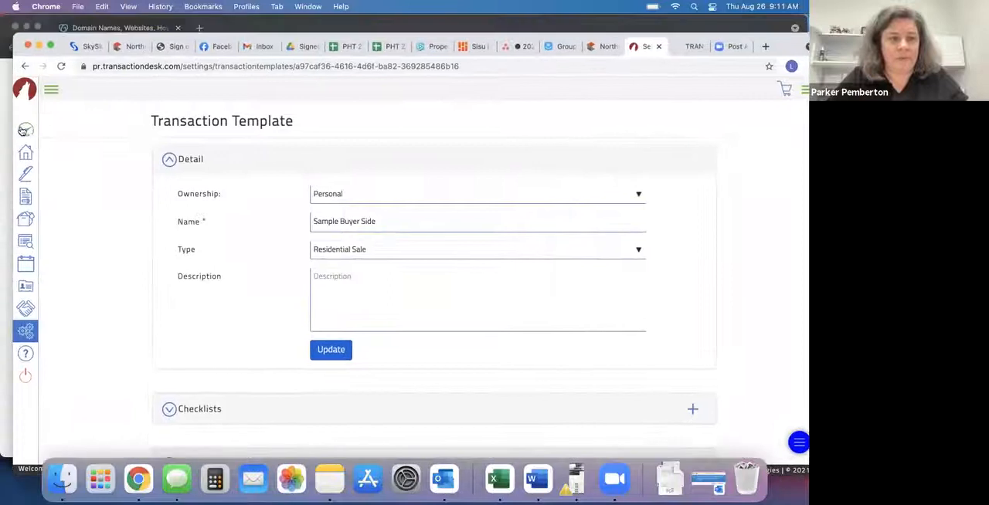
left_click(26, 152)
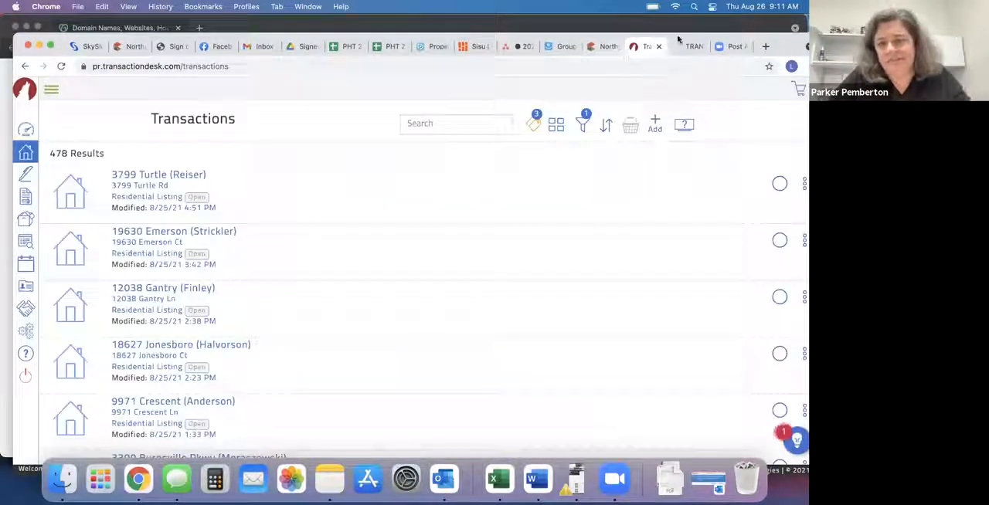
left_click_drag(588, 44, 446, 52)
left_click(563, 131)
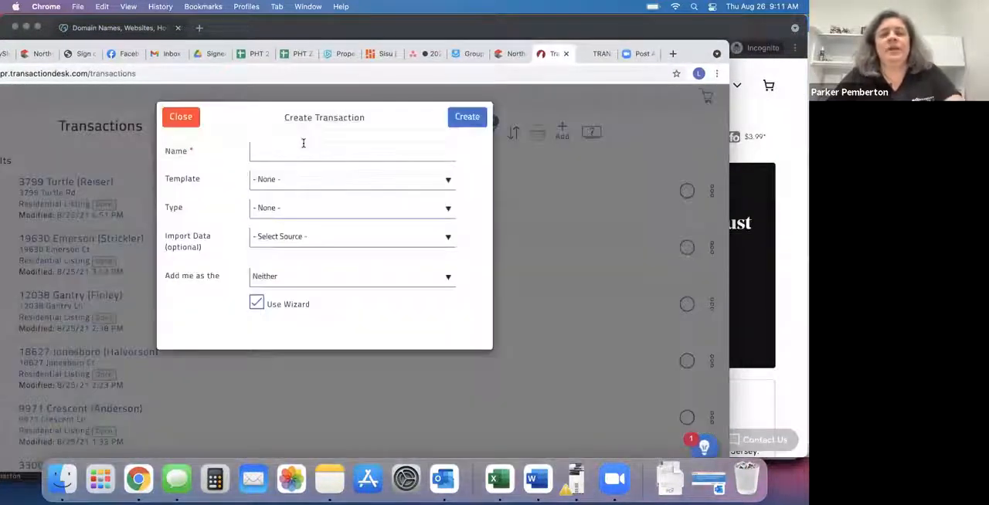
left_click(305, 147)
type("sample buyer")
left_click(316, 184)
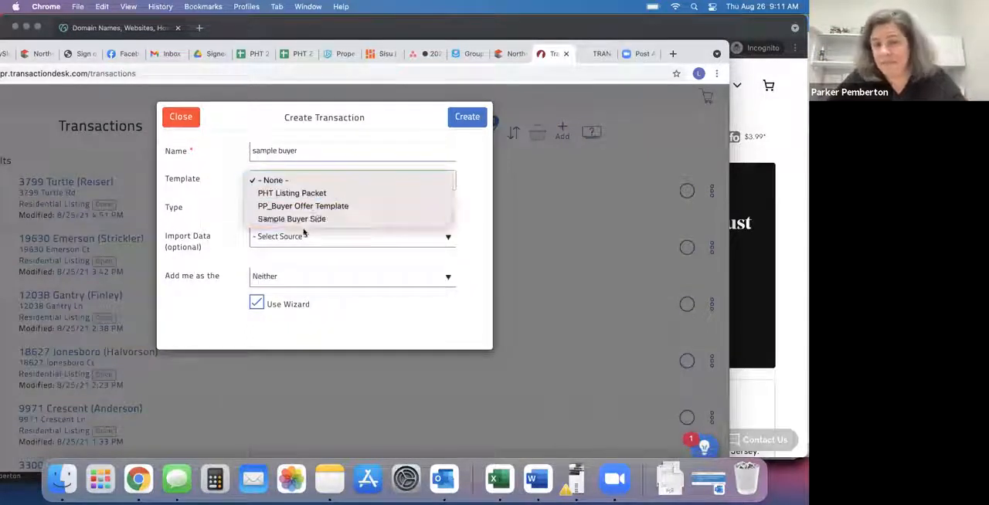
left_click(301, 220)
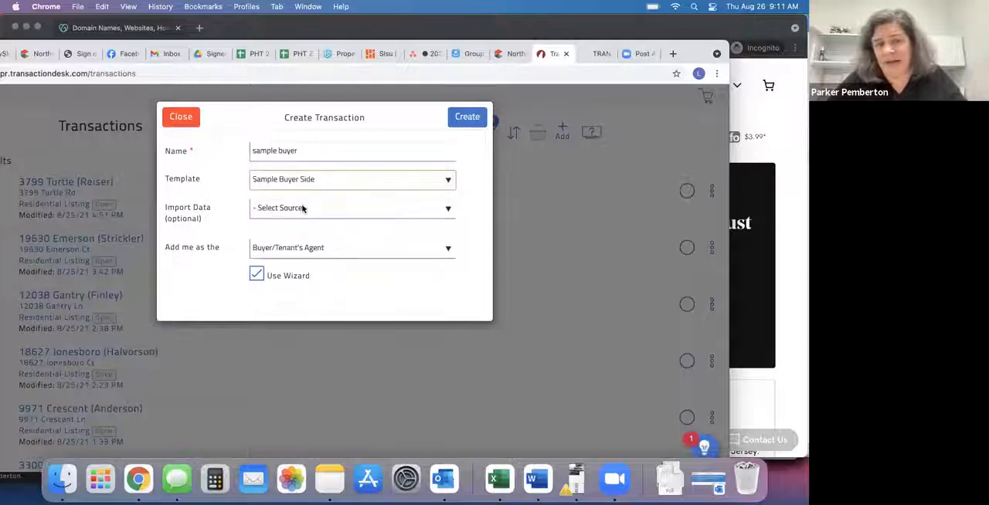
Set the new transaction's import data source to Realist (Northstar) and its county to Dakota.
left_click(303, 208)
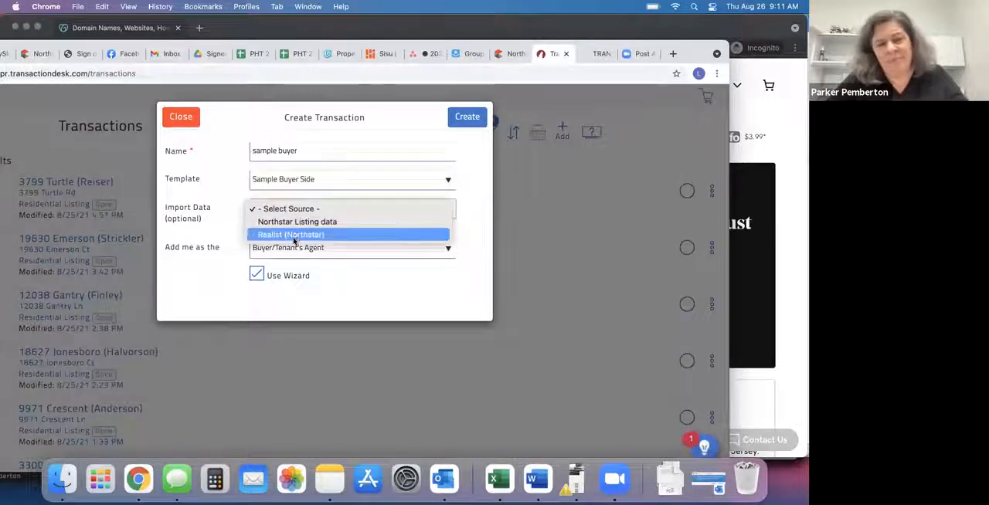
left_click(294, 236)
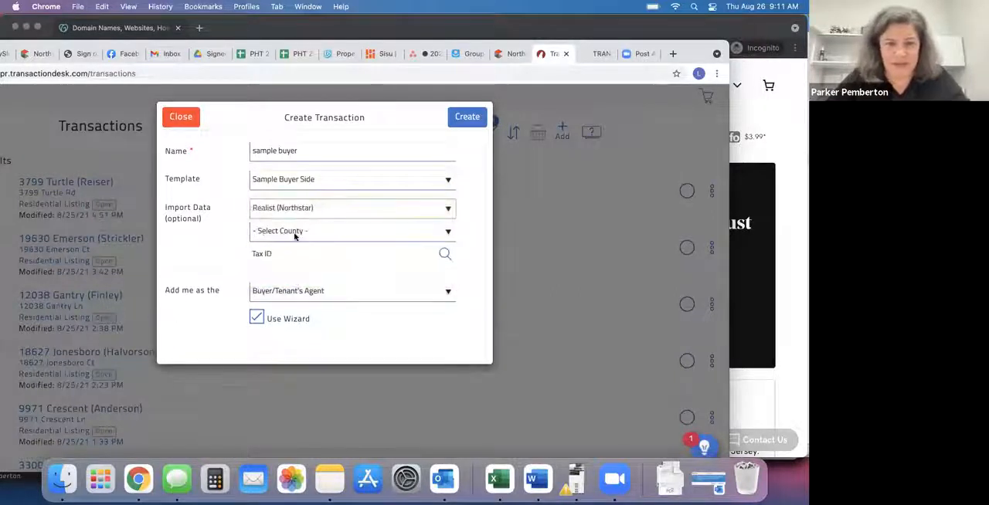
left_click(294, 232)
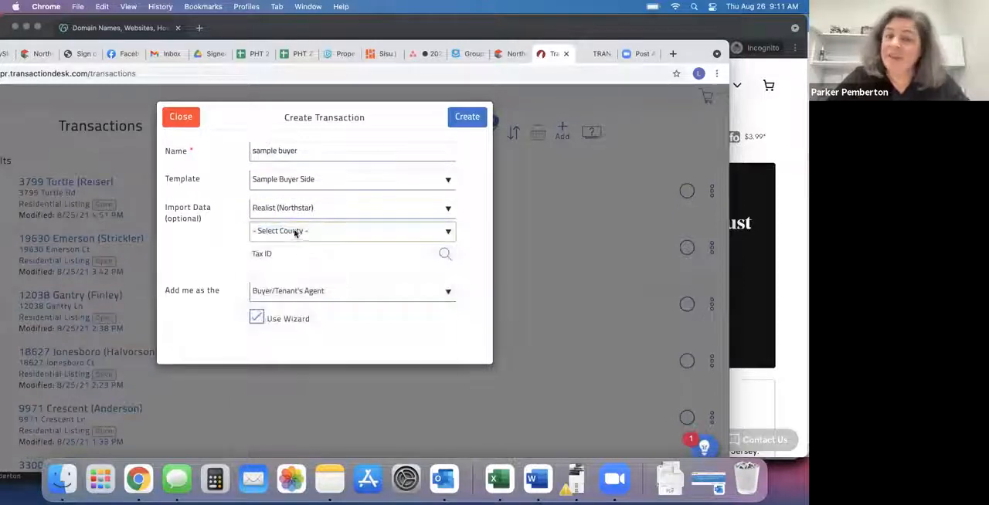
left_click(295, 232)
scroll(314, 390, "down", 5)
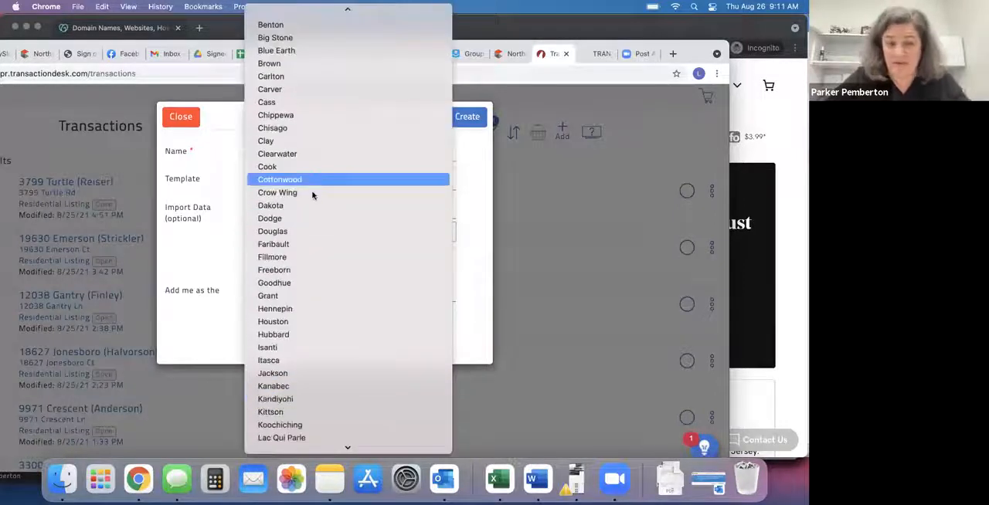
left_click(310, 206)
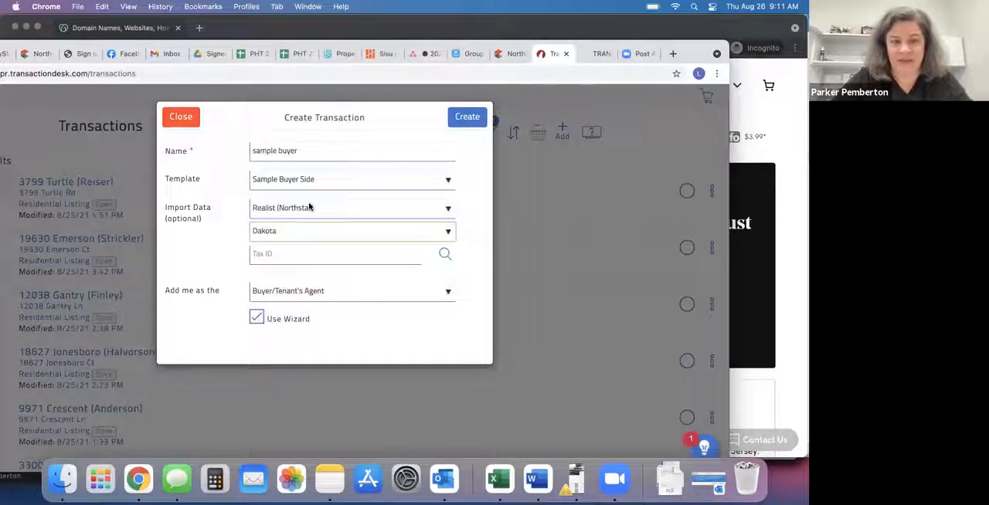
Try to search for the property by its street address in the first NorthstarMLS Matrix page.
left_click(37, 54)
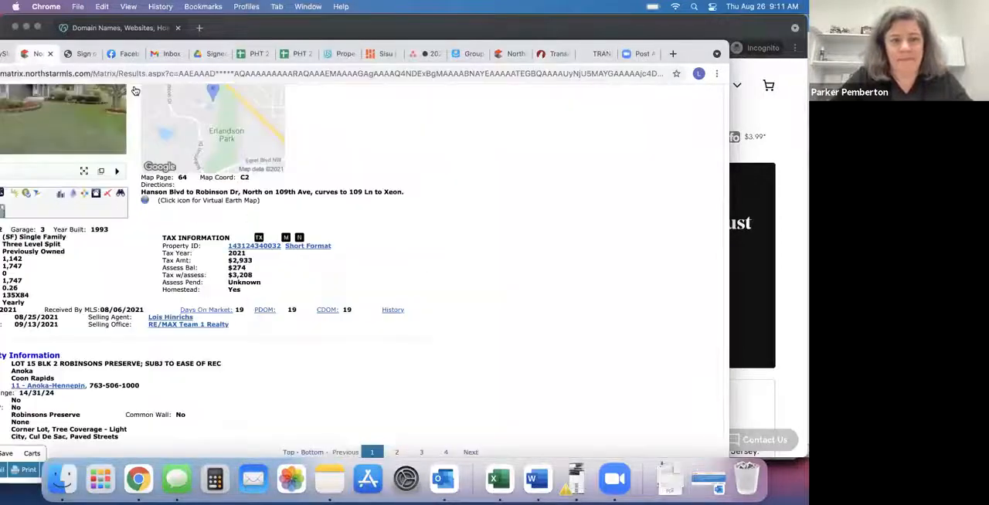
scroll(135, 91, "up", 5)
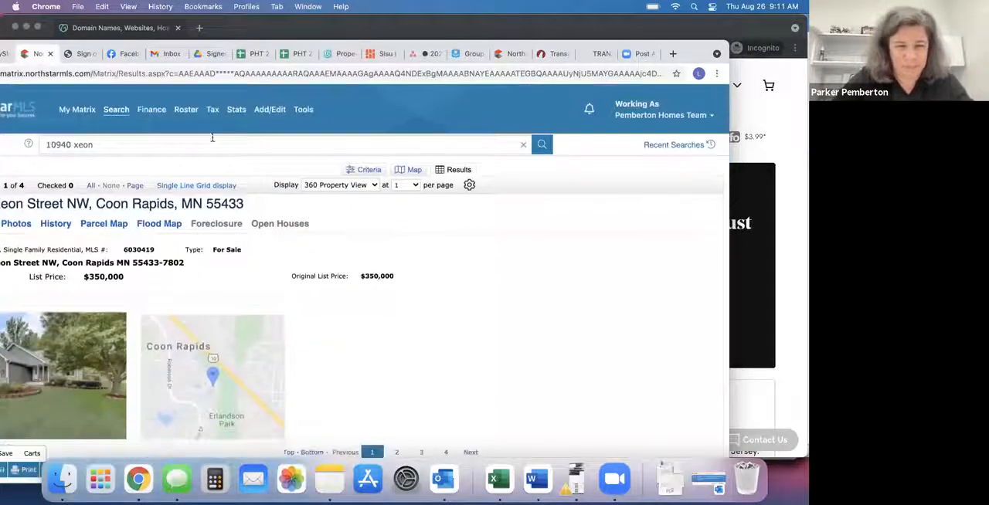
triple_click(215, 142)
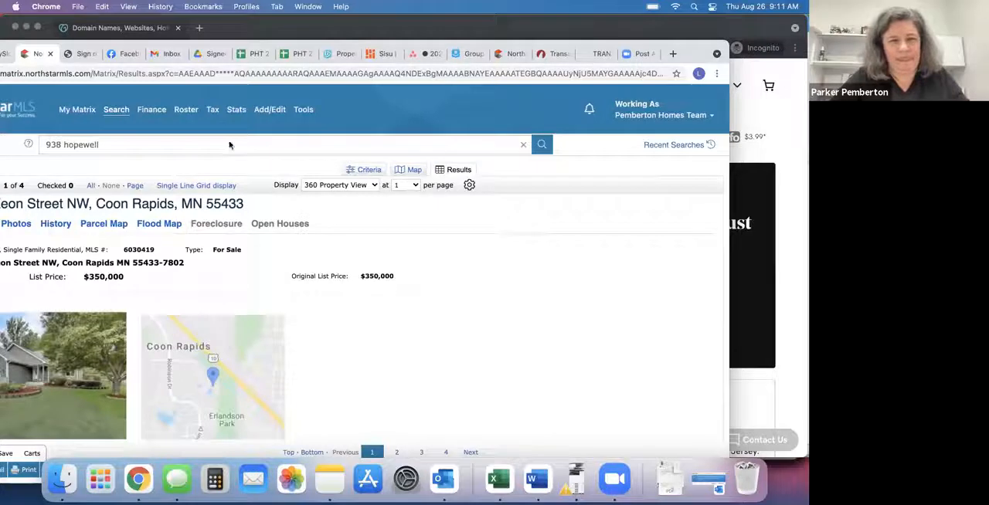
key("Return")
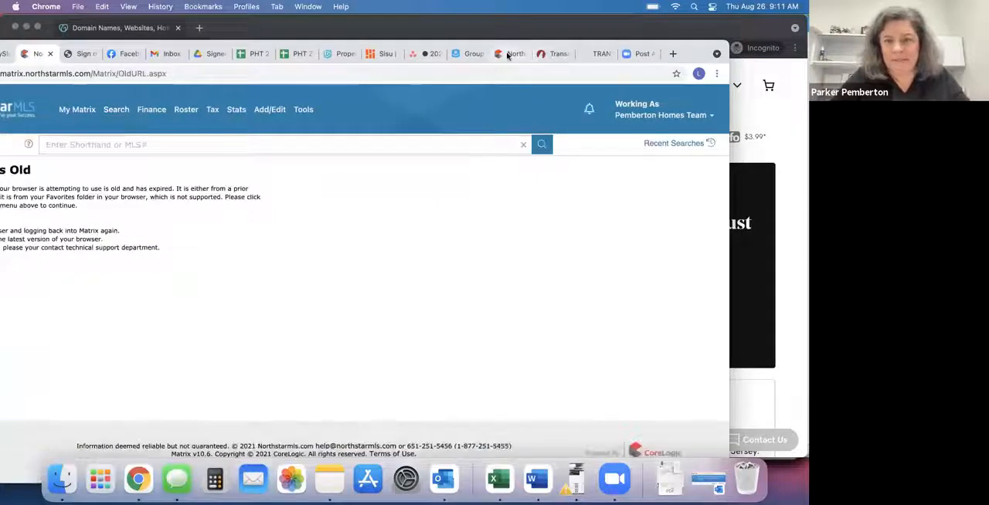
Switch to the other NorthstarMLS Matrix page and search for the property by its street address.
left_click(507, 54)
key("Return")
left_click(68, 219)
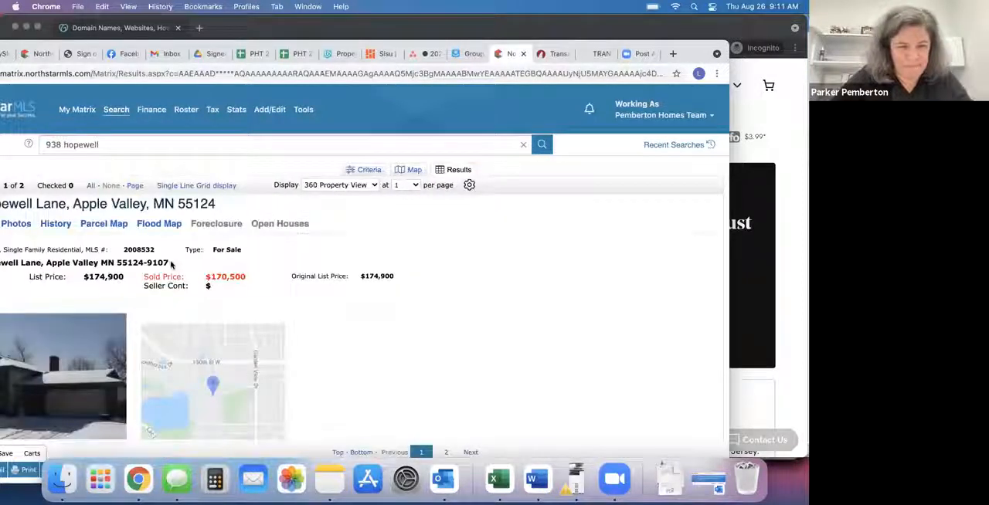
Copy the property ID from the listing's Tax Information into the new transaction's Tax ID field in TransactionDesk.
scroll(167, 262, "down", 5)
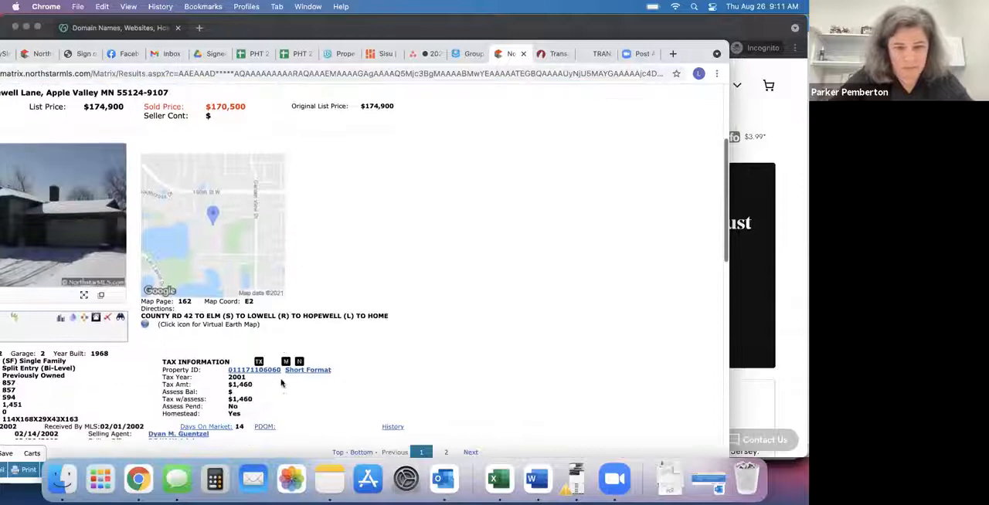
left_click_drag(261, 372, 227, 371)
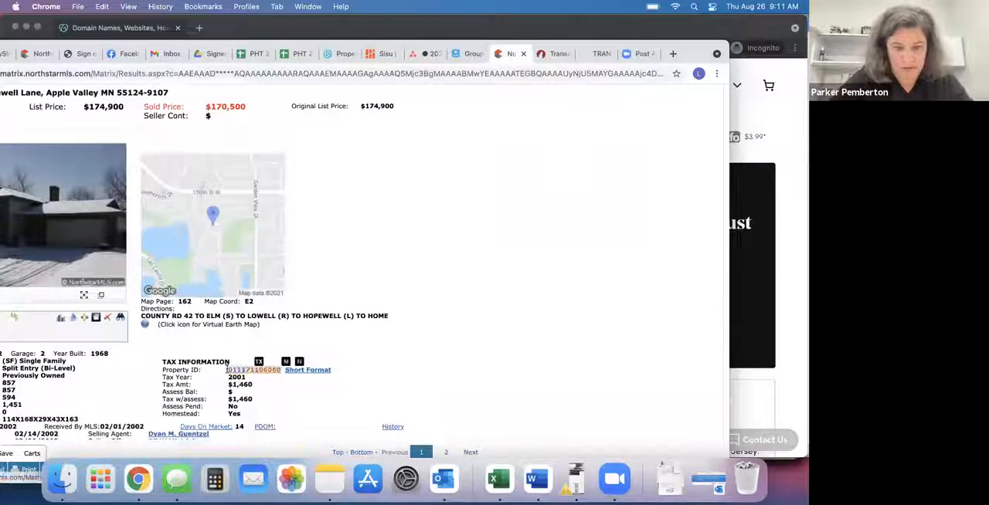
key("super+c")
left_click(552, 53)
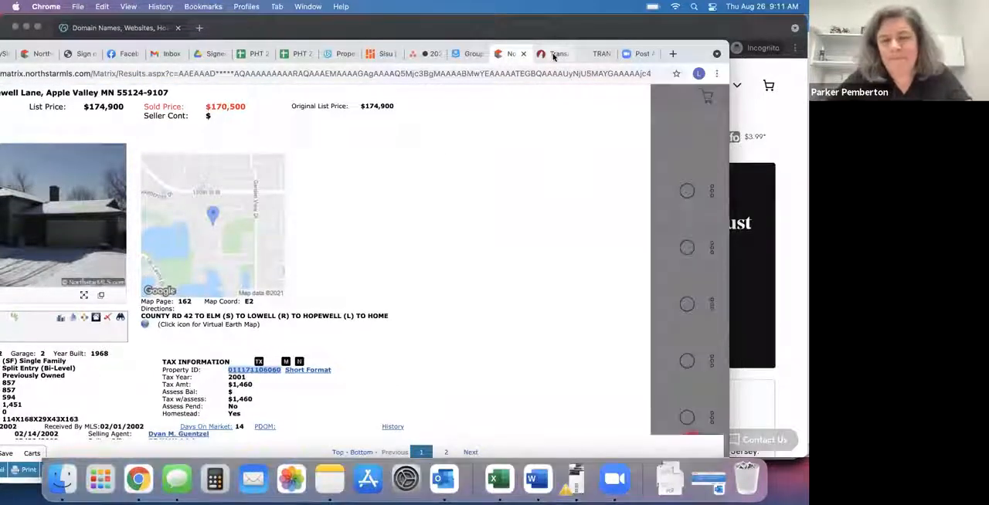
left_click(277, 253)
key("super+v")
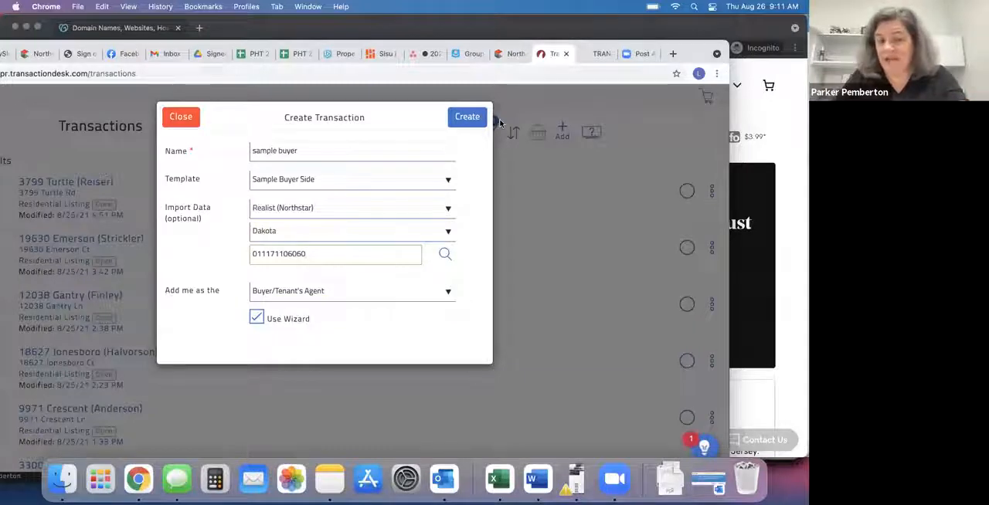
Create the transaction with the imported tax data and advance past the wizard's Details step.
left_click(467, 117)
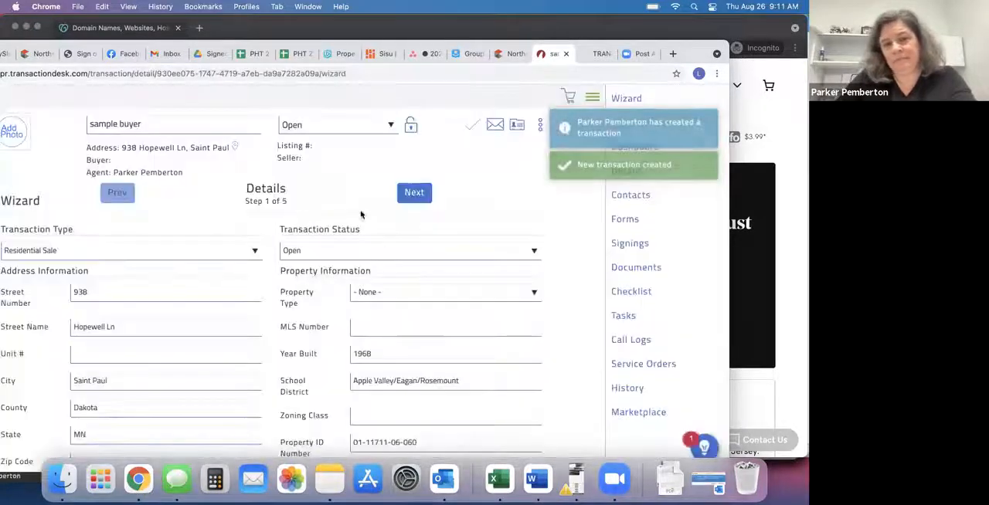
left_click(412, 195)
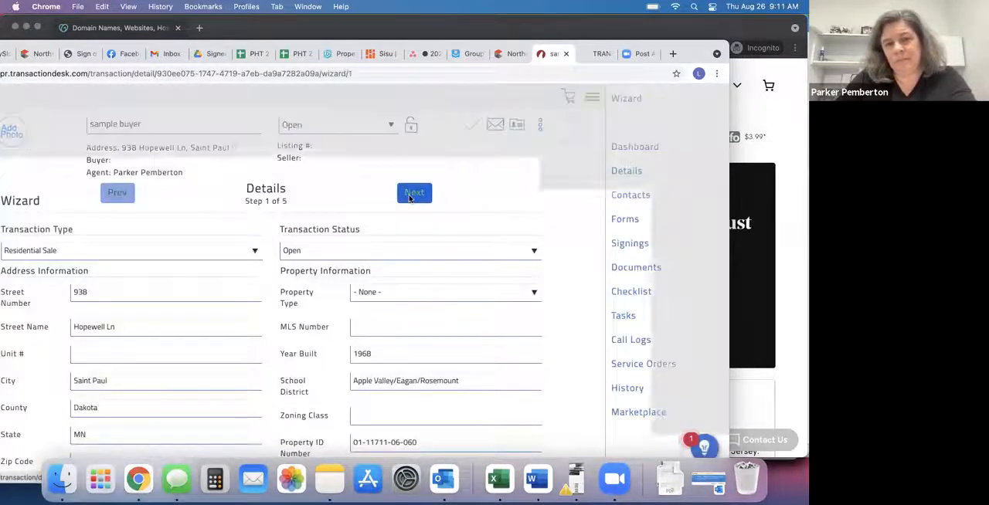
Advance the transaction wizard to its Forms step and open the MNAR Buyer Representation Contract: Exclusive form.
left_click(412, 194)
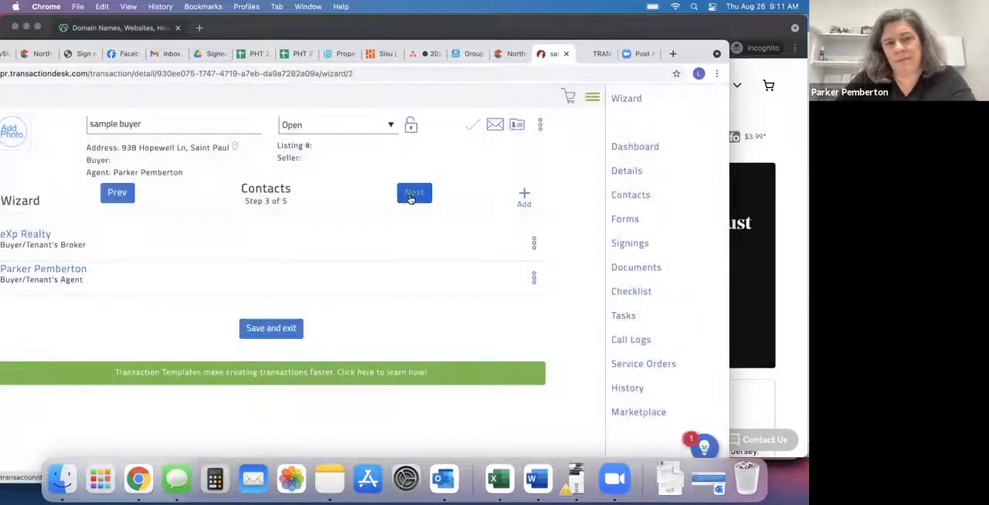
left_click(422, 196)
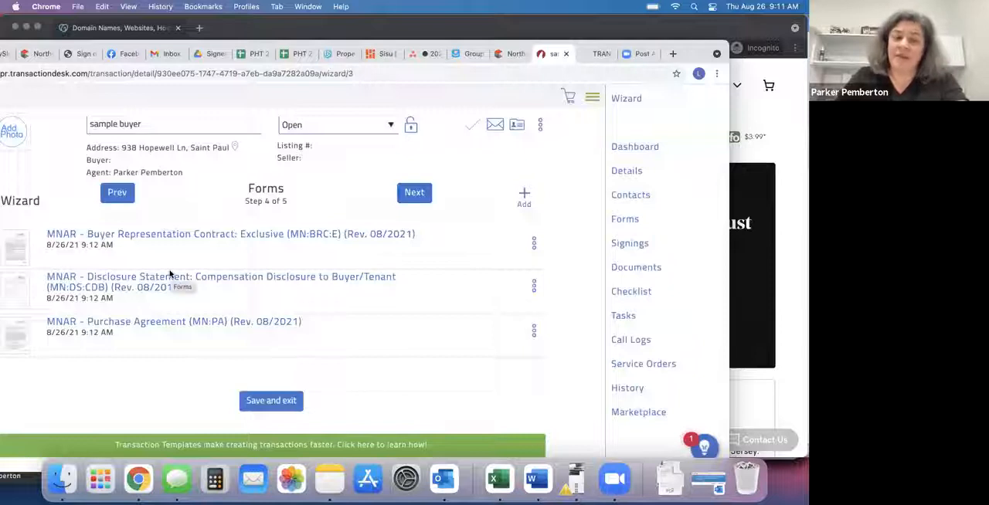
left_click(236, 234)
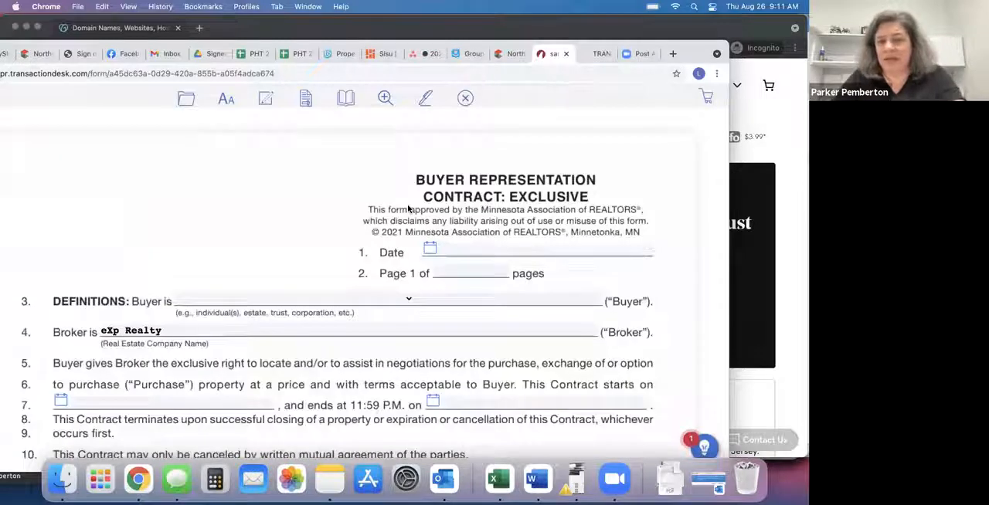
Review the prefilled broker, compensation, other-terms and agent fields throughout the Buyer Representation Contract, and close the form.
scroll(334, 285, "down", 10)
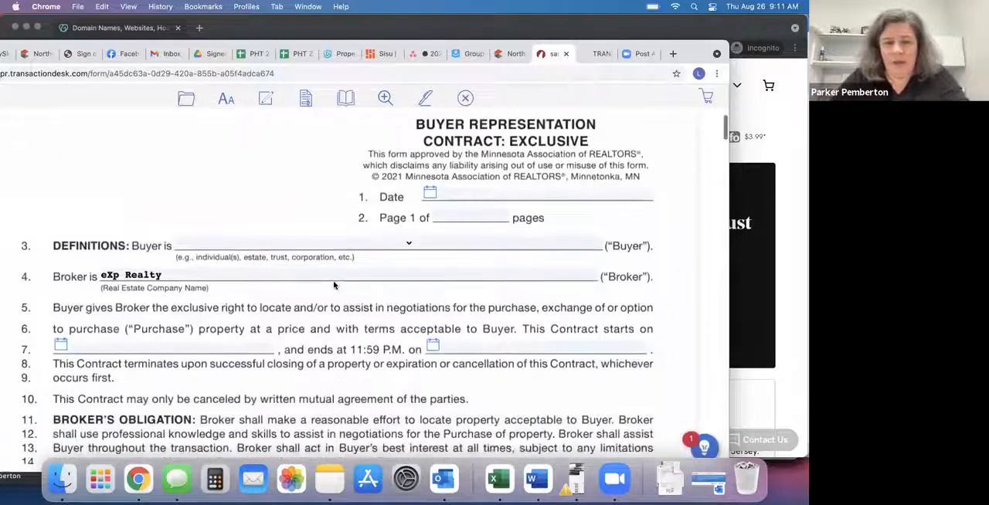
scroll(334, 285, "down", 2)
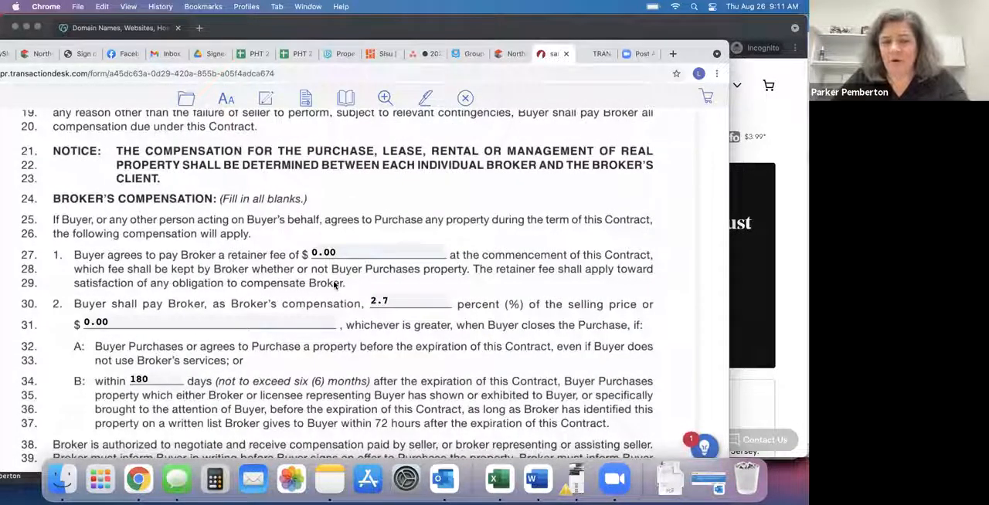
scroll(334, 285, "down", 20)
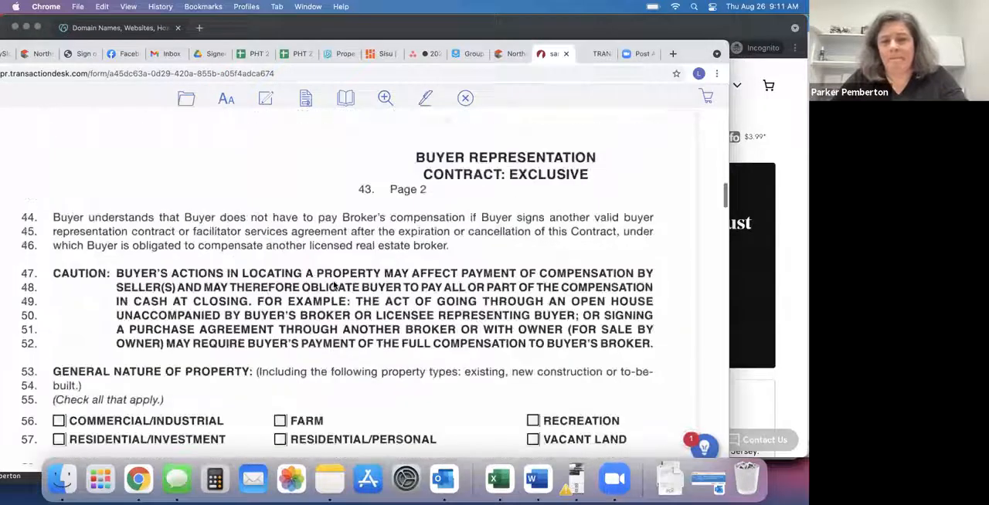
scroll(334, 285, "down", 10)
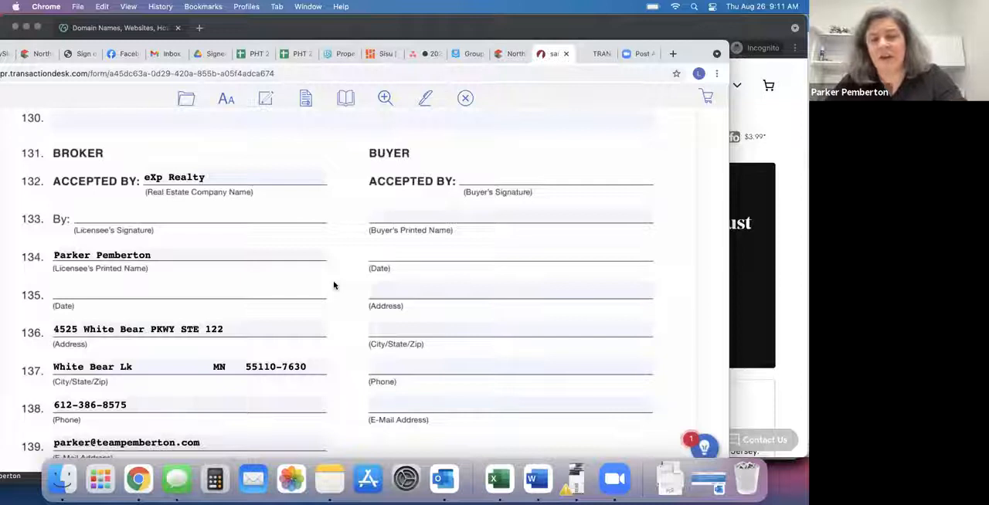
scroll(334, 285, "down", 3)
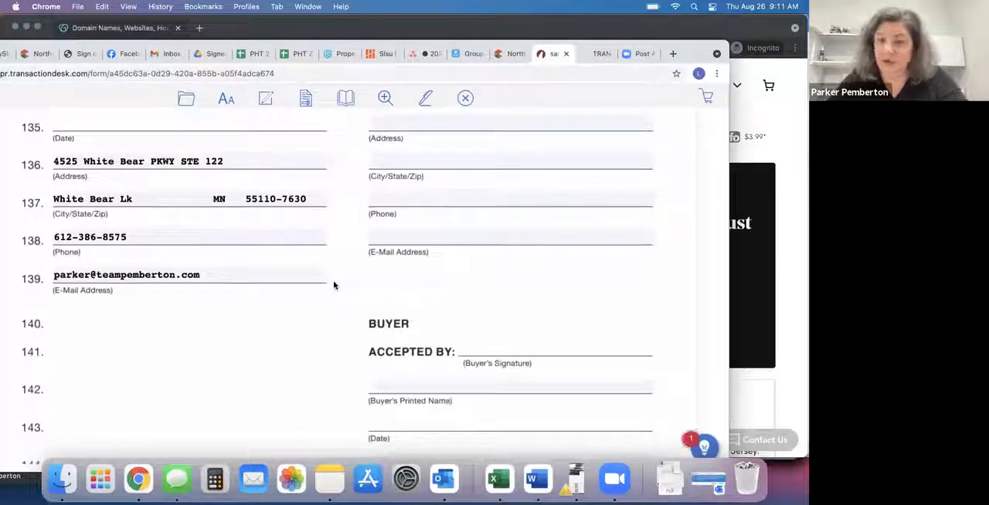
scroll(425, 371, "up", 6)
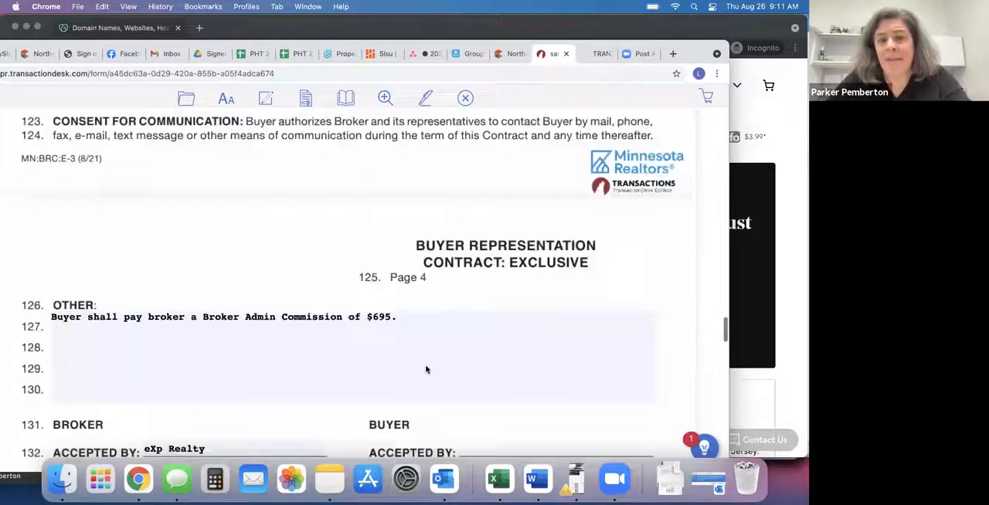
scroll(425, 370, "up", 3)
scroll(426, 370, "up", 20)
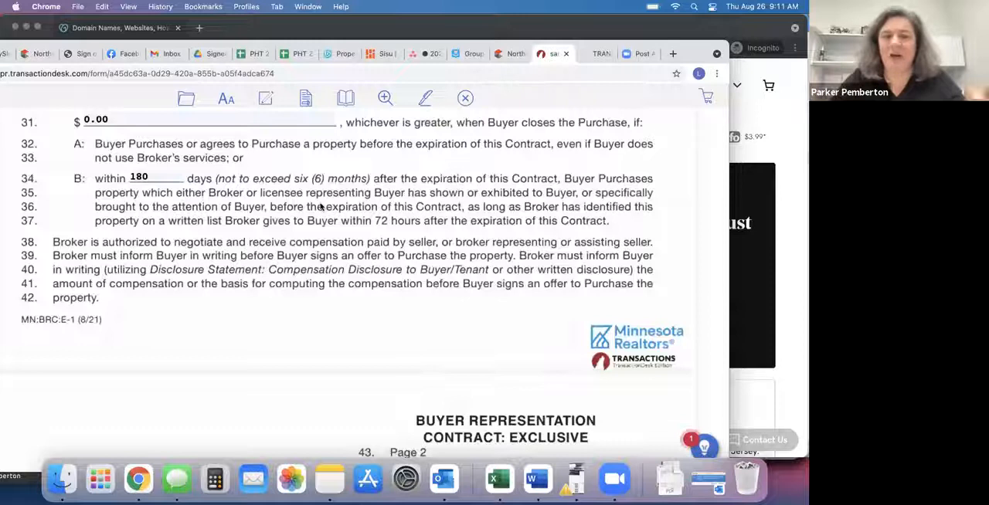
mouse_move(188, 99)
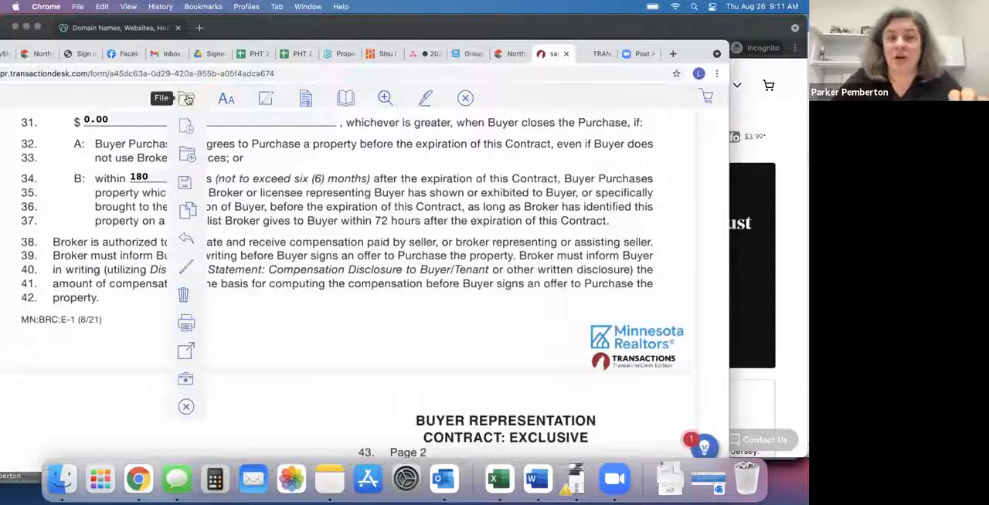
left_click(185, 407)
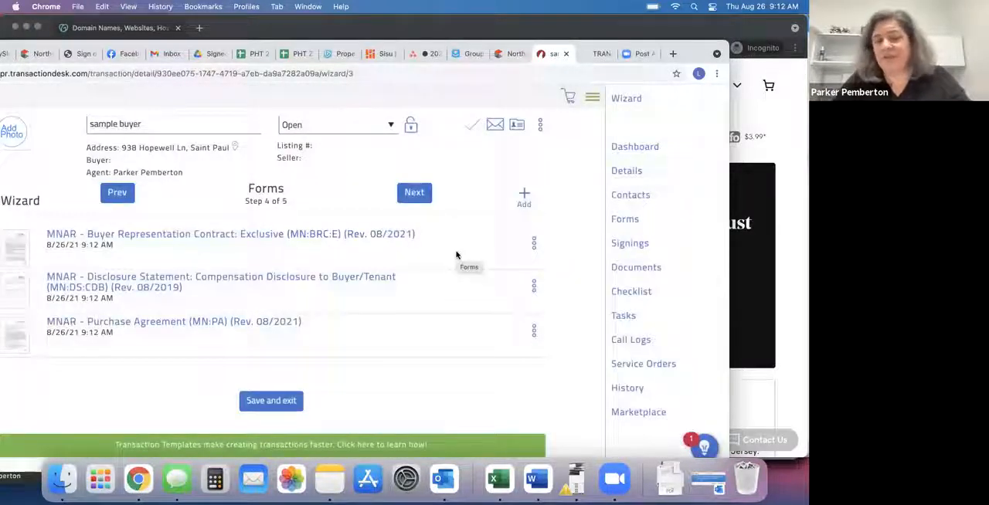
Advance to the wizard's Documents step, preview PHT Affiliated Business Disclosure.pdf, and close the preview.
left_click(414, 192)
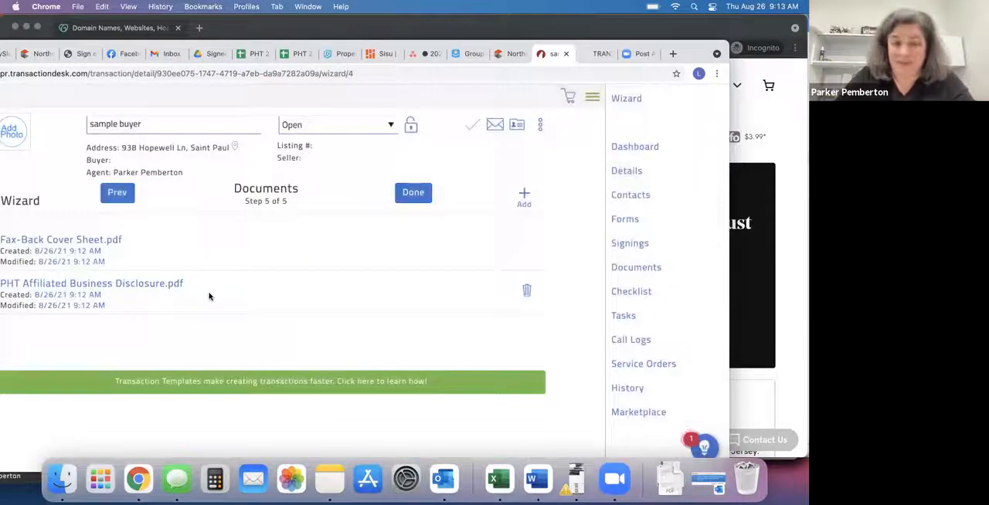
left_click(170, 285)
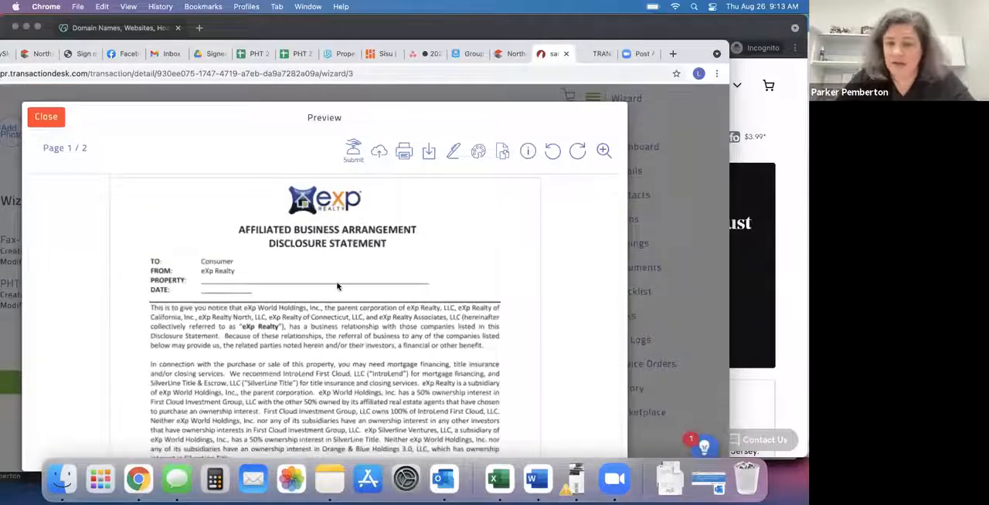
scroll(337, 287, "down", 10)
scroll(337, 287, "down", 5)
scroll(337, 287, "up", 12)
left_click(47, 117)
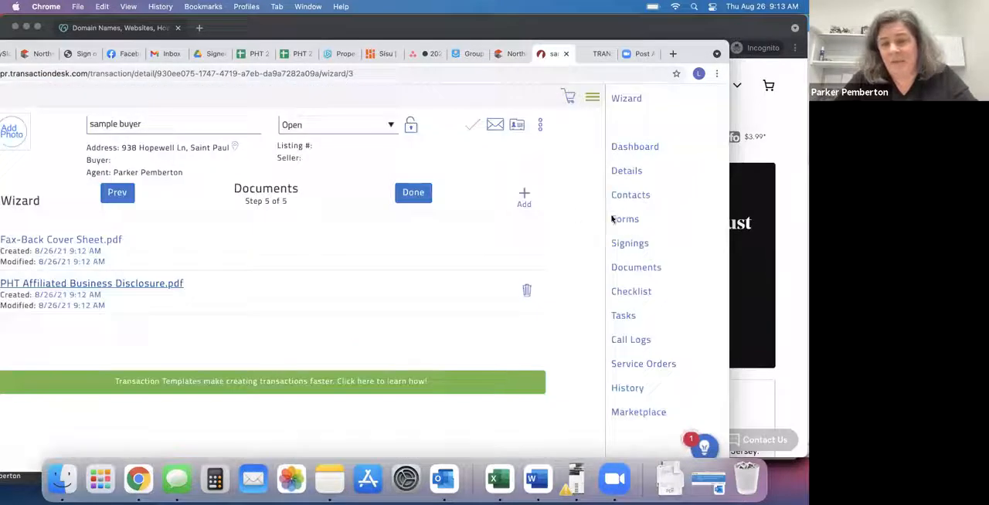
Select all of the transaction's forms and send them to Authentisign as a new signing.
left_click(625, 220)
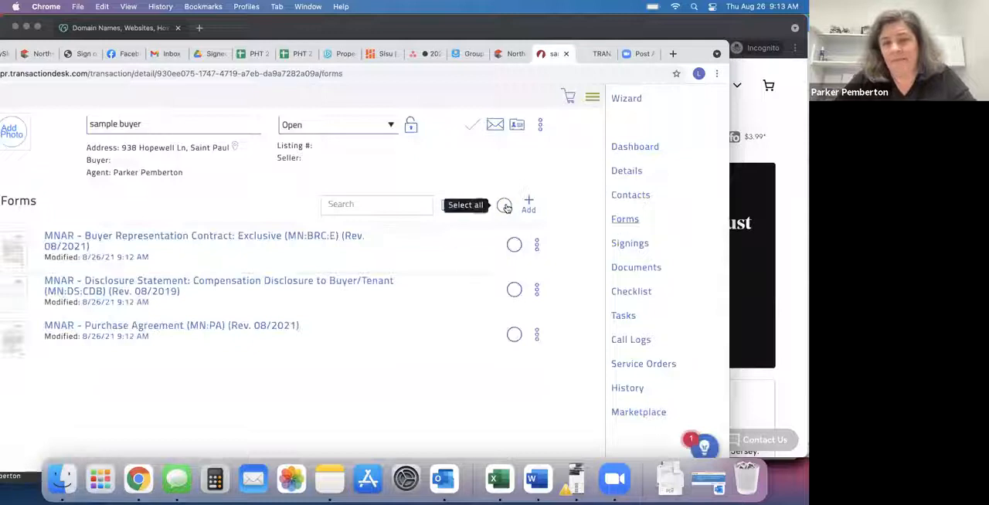
left_click(505, 207)
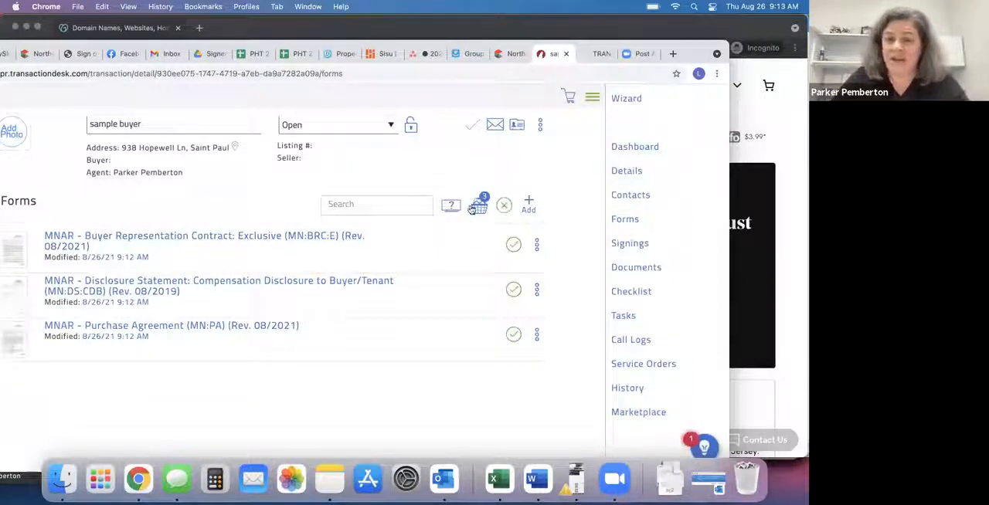
left_click(479, 207)
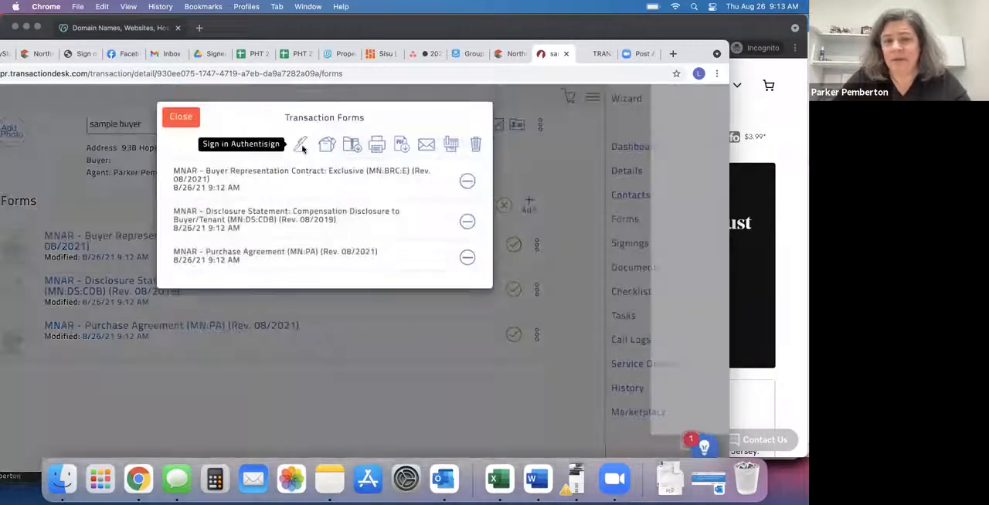
left_click(300, 146)
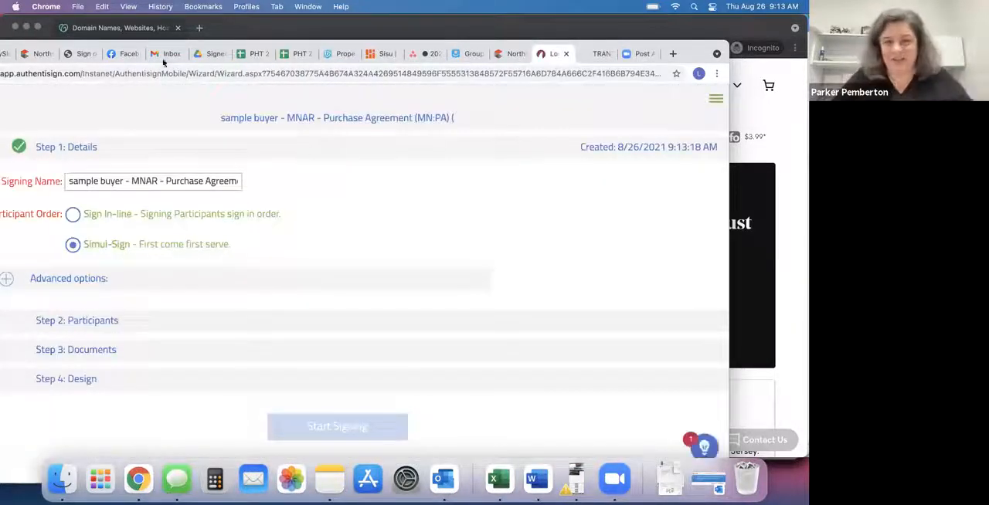
Add the buyer's agent from the sample buyer transaction's contacts as a participant in the signing.
left_click_drag(120, 45, 227, 43)
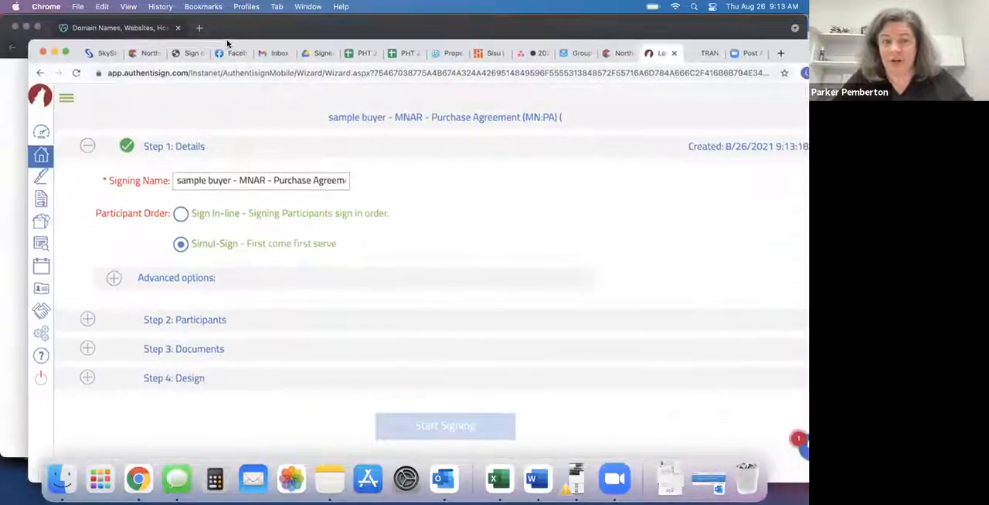
left_click(188, 353)
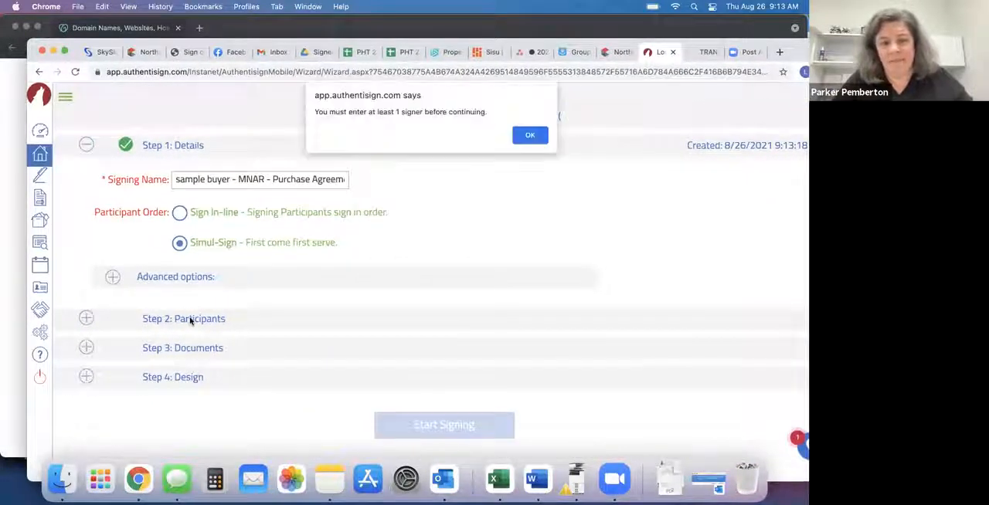
left_click(533, 135)
left_click(201, 320)
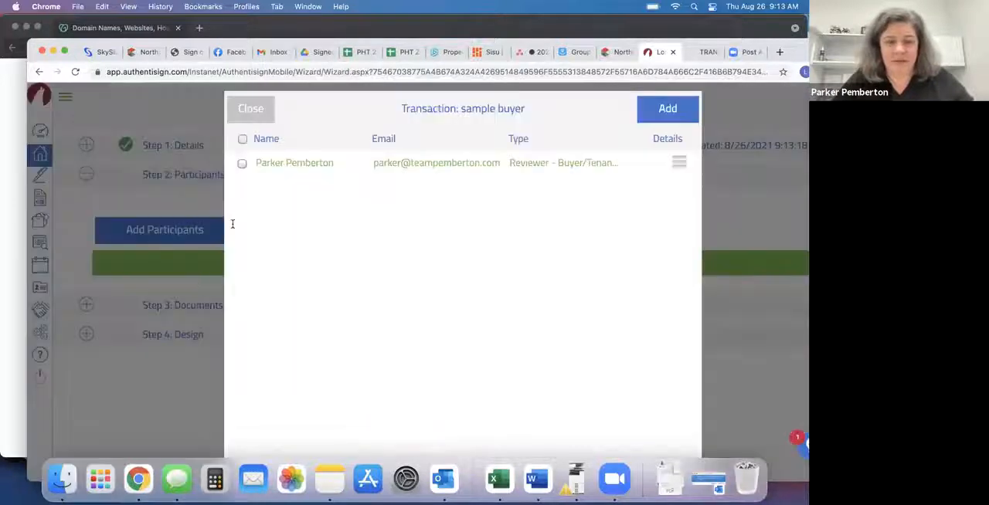
left_click(244, 166)
left_click(664, 108)
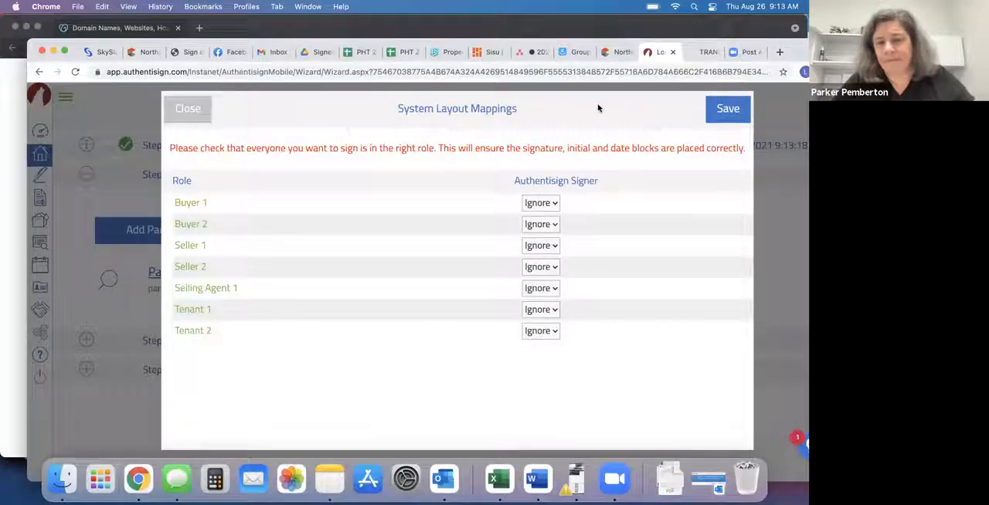
Save the System Layout Mappings for the signing roles.
left_click_drag(546, 112, 344, 112)
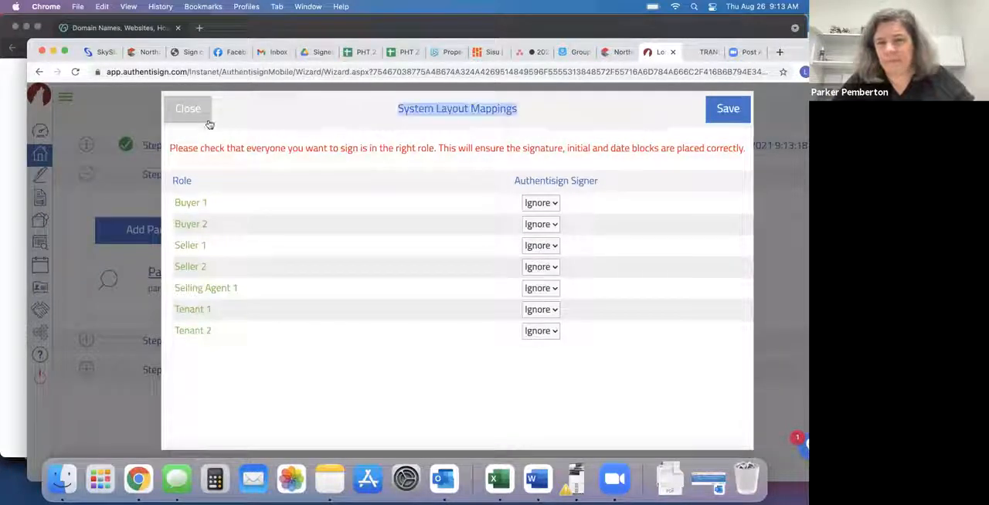
left_click_drag(68, 46, 1, 43)
left_click(631, 105)
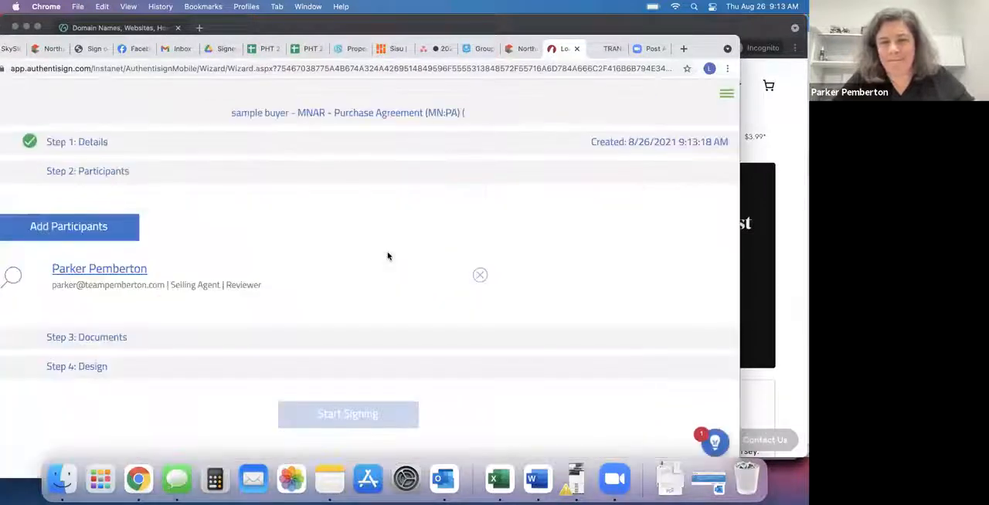
Change the agent participant's type to Remote Signer, fill in the custom initials, and save the participant.
left_click(103, 340)
left_click(434, 132)
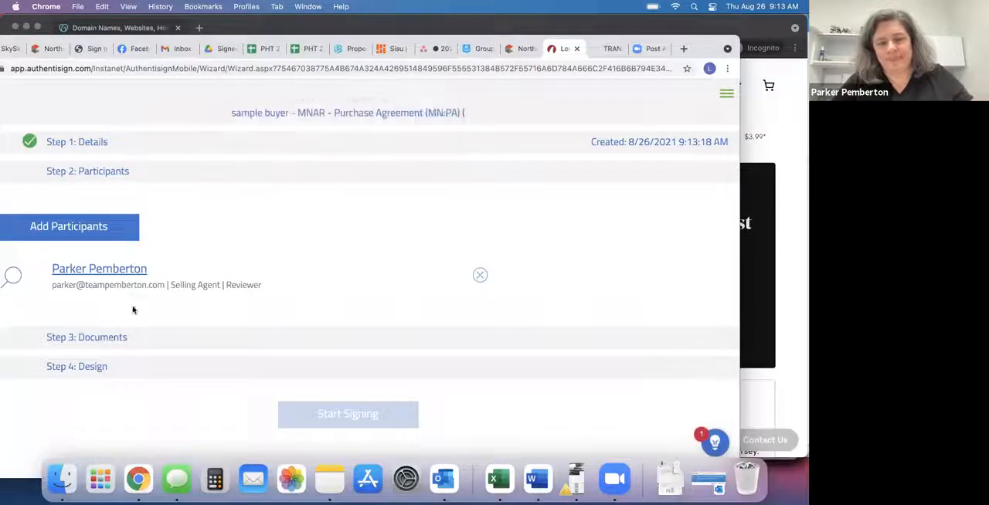
left_click(116, 272)
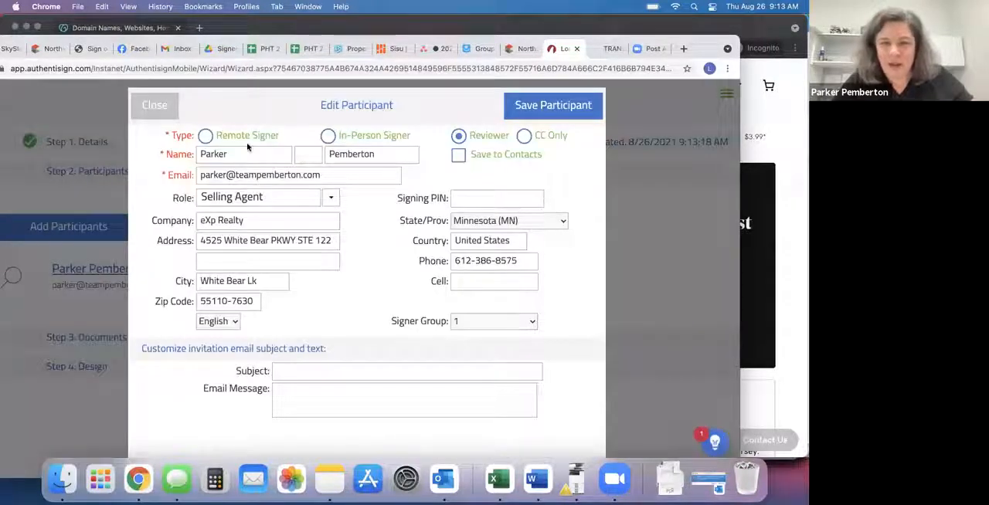
left_click(205, 136)
left_click(564, 109)
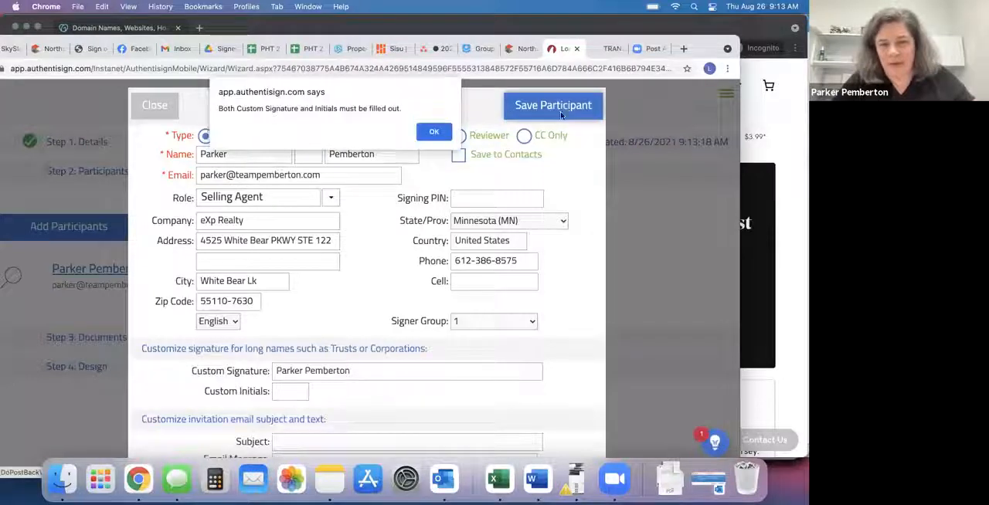
left_click(433, 133)
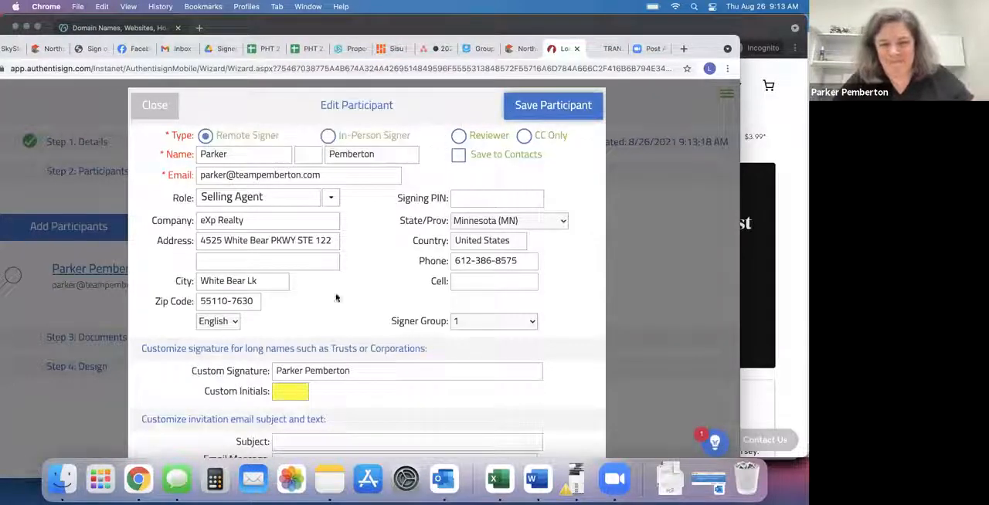
type("pp")
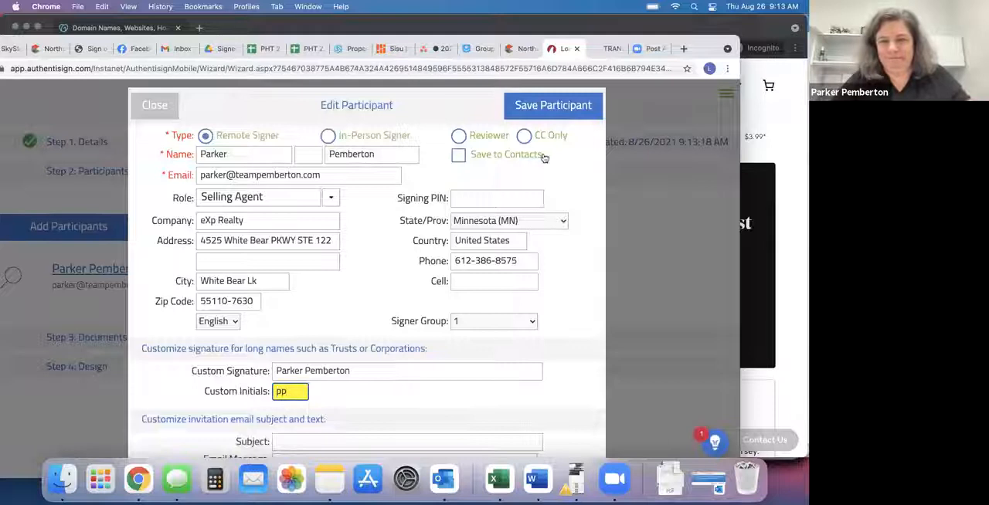
left_click(561, 108)
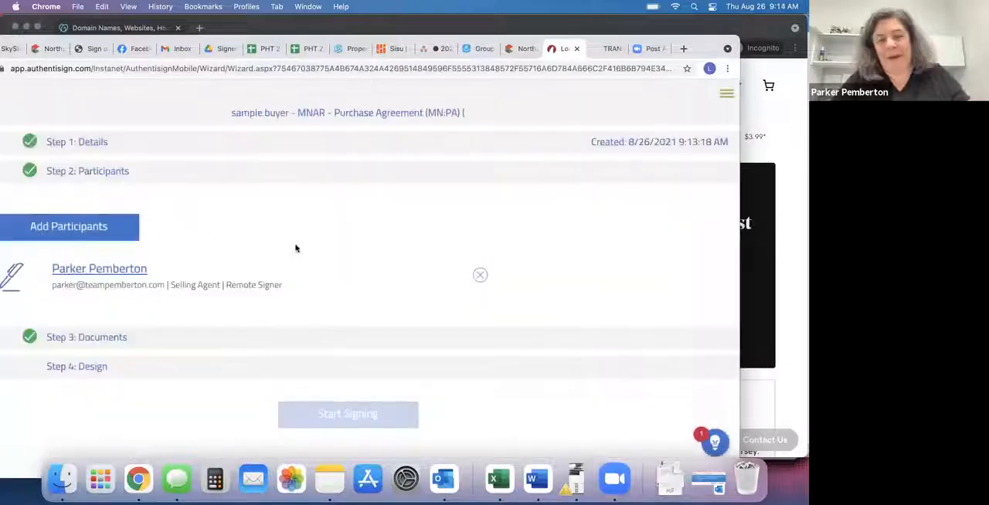
Add the PHT Affiliated Business Disclosure from the sample buyer forms and documents to the signing.
left_click(115, 340)
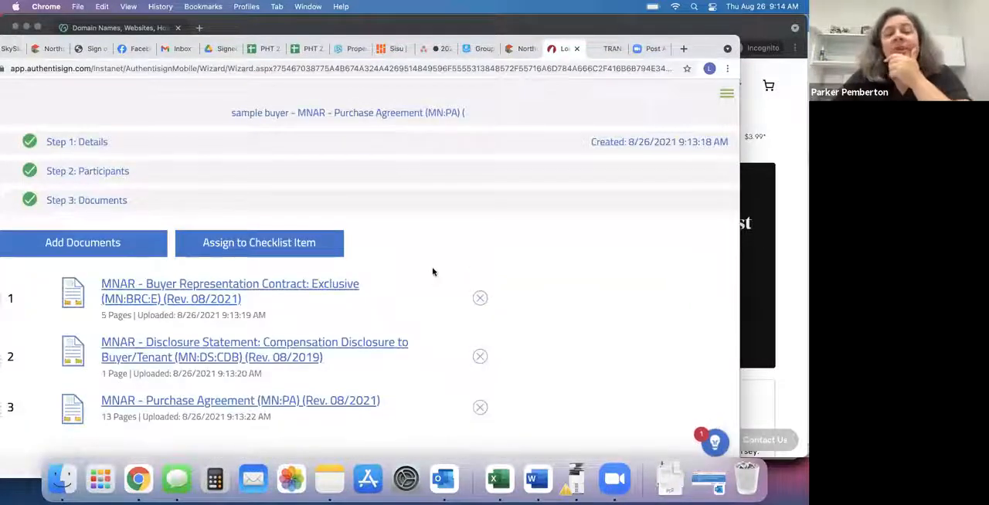
scroll(433, 276, "down", 2)
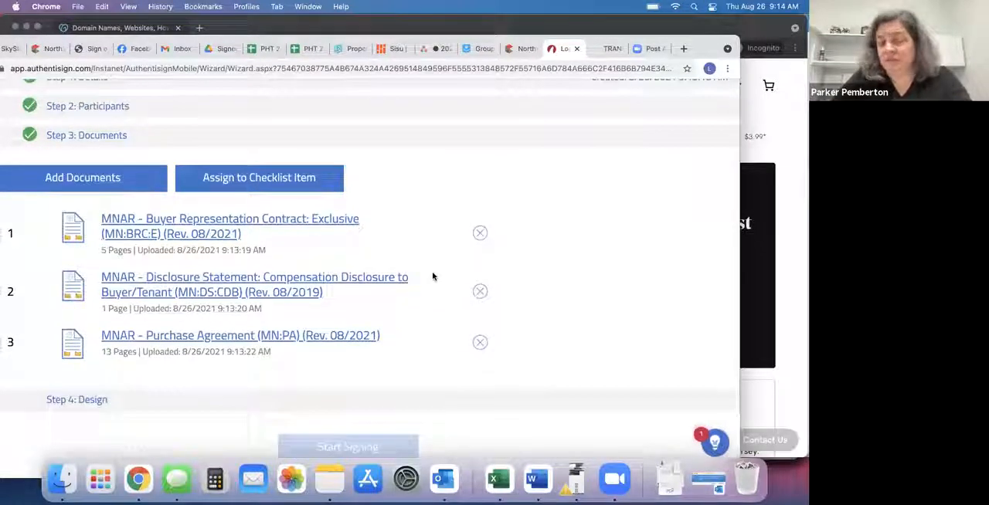
left_click(84, 178)
scroll(289, 255, "up", 2)
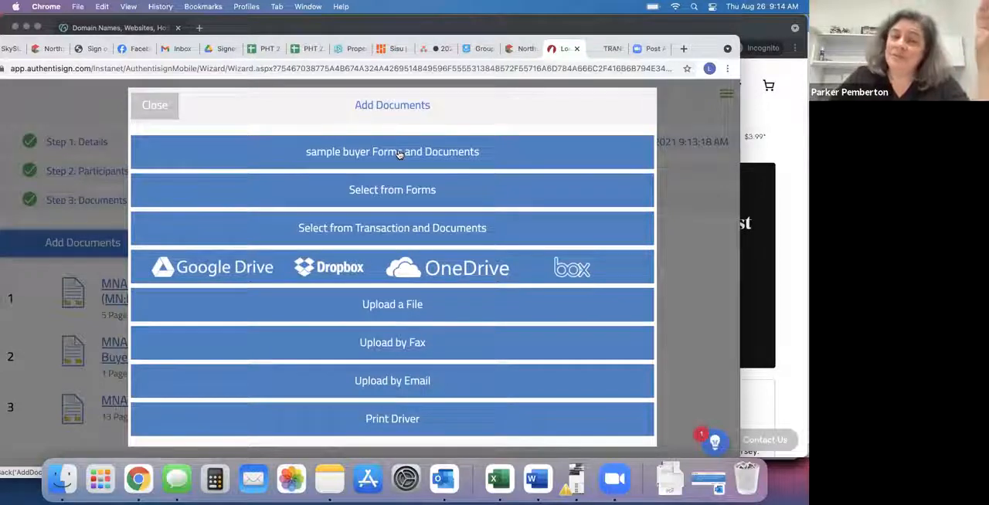
left_click(398, 153)
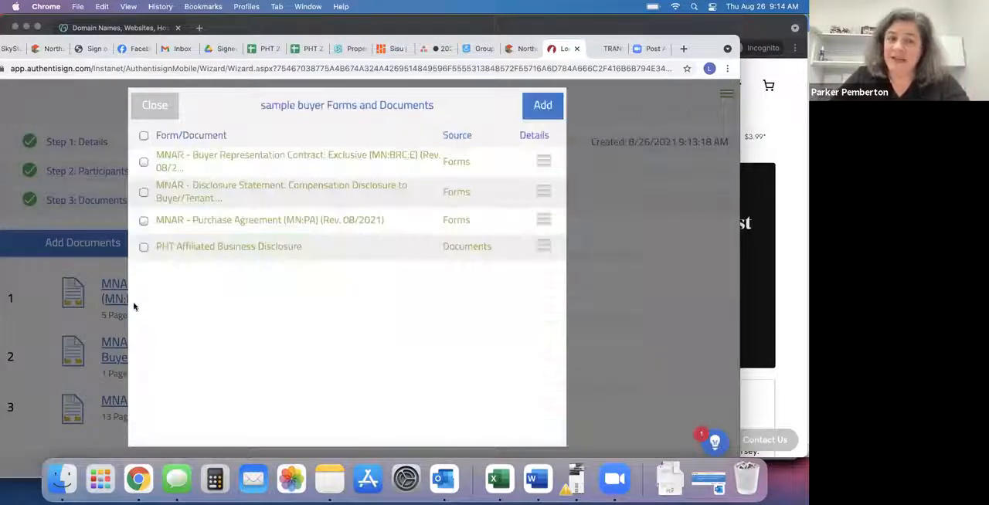
left_click(144, 249)
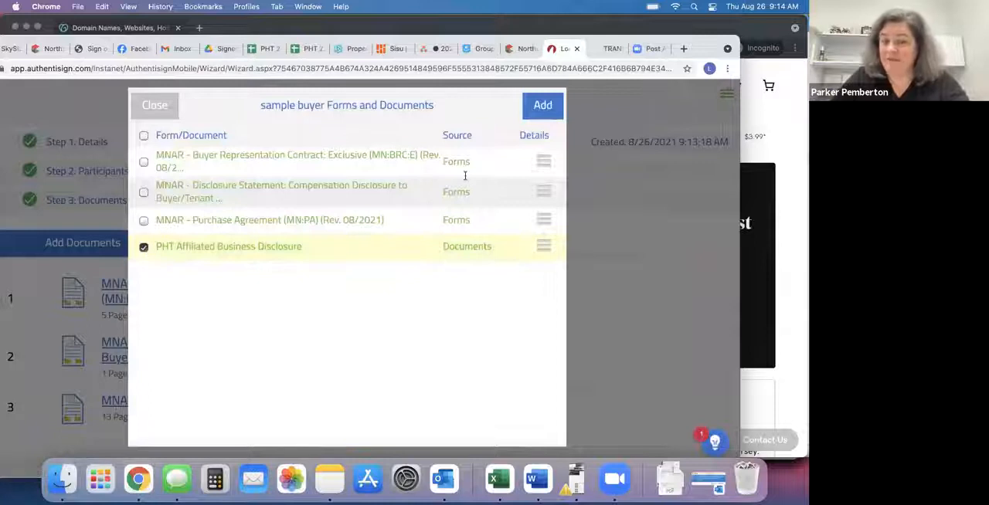
left_click(546, 105)
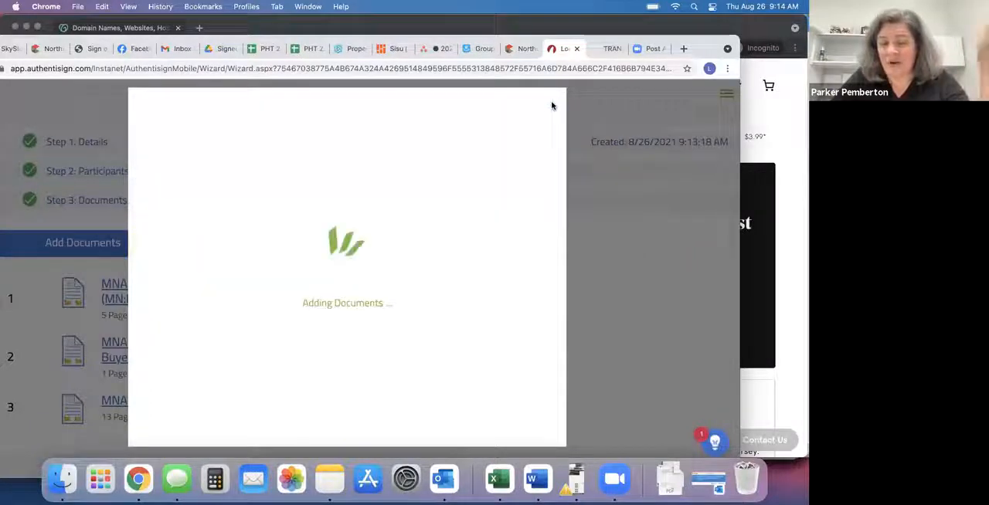
Open the signing's design step and place the agent's initials block on the first Buyer's Initials line under Closing Services on page 2.
scroll(486, 212, "down", 3)
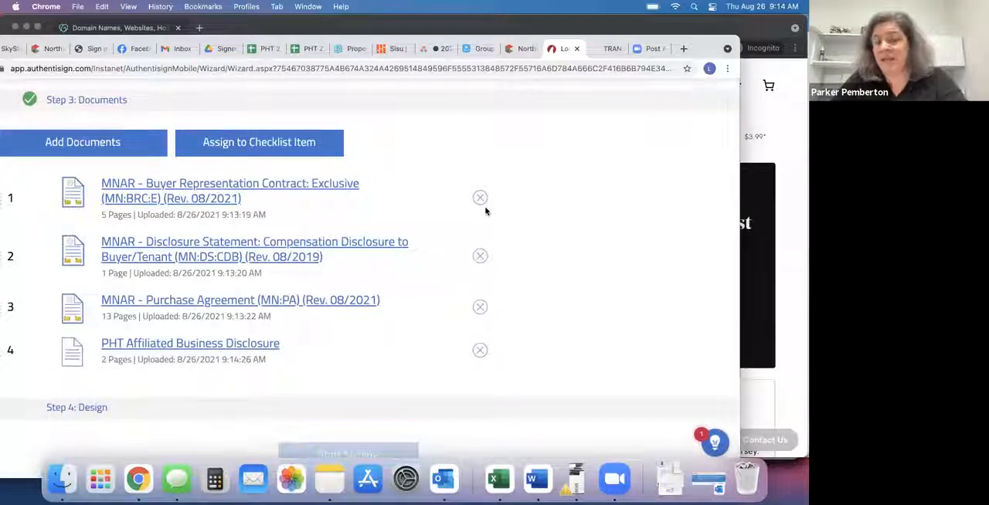
scroll(486, 212, "down", 1)
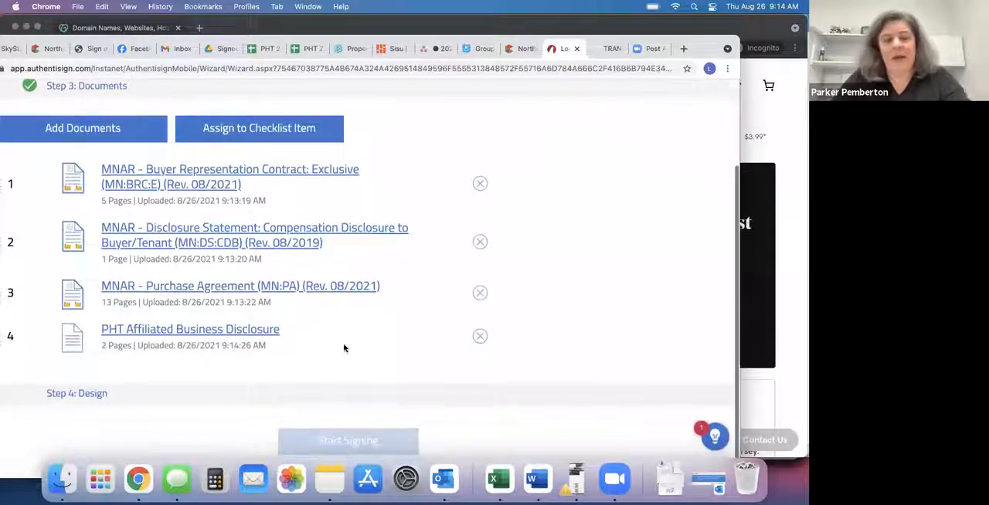
left_click(91, 400)
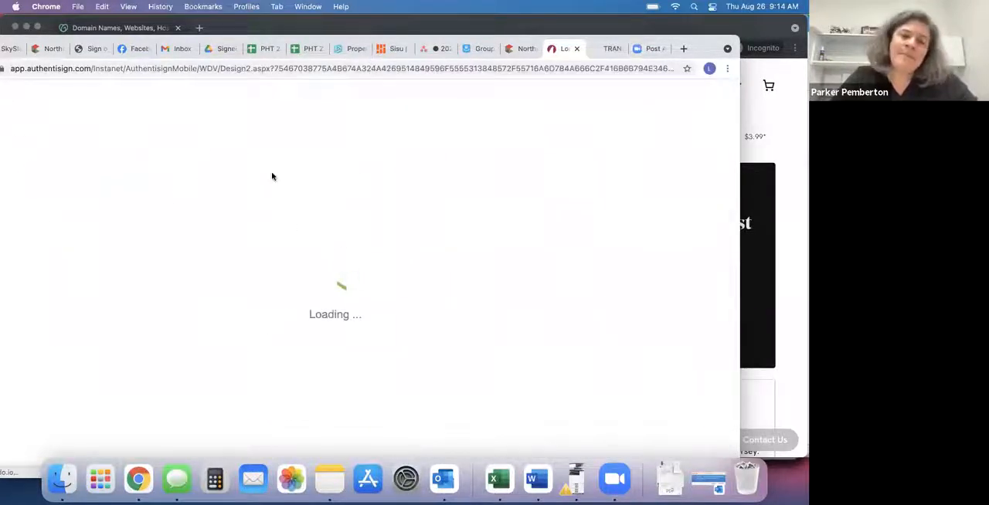
scroll(186, 278, "down", 5)
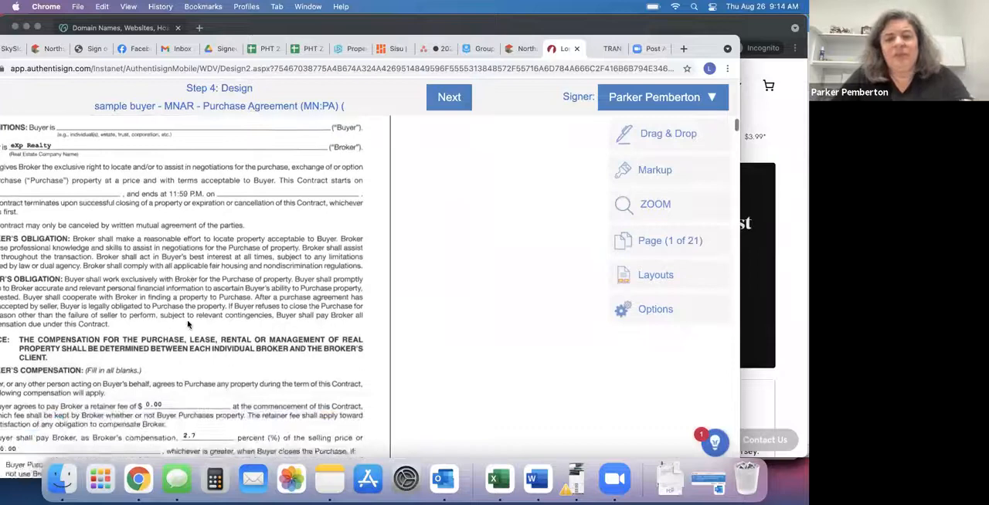
scroll(187, 325, "down", 20)
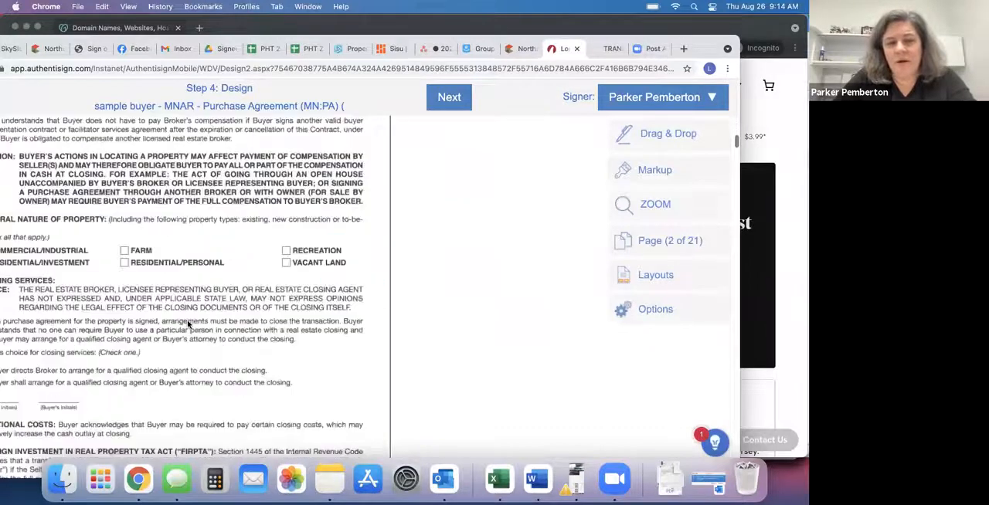
scroll(334, 117, "up", 1)
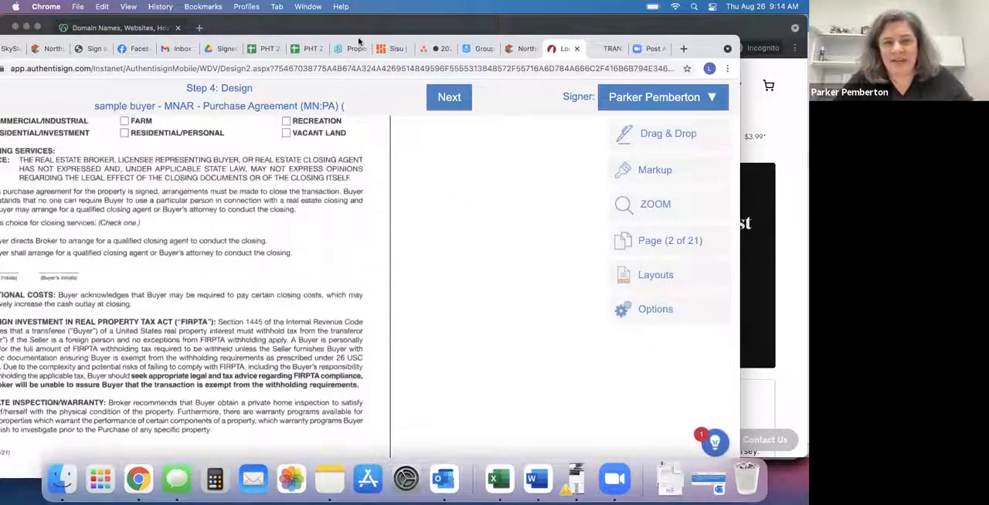
left_click_drag(415, 42, 380, 37)
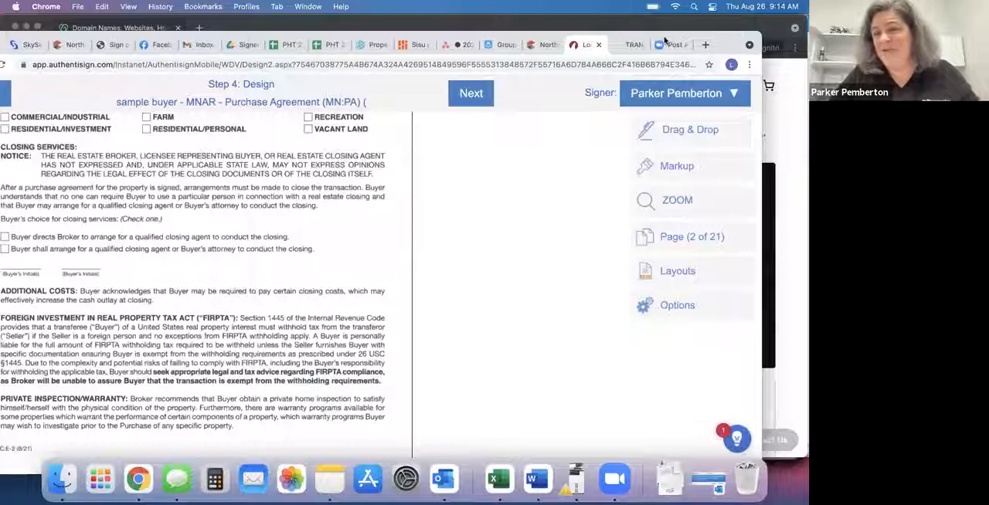
left_click(657, 97)
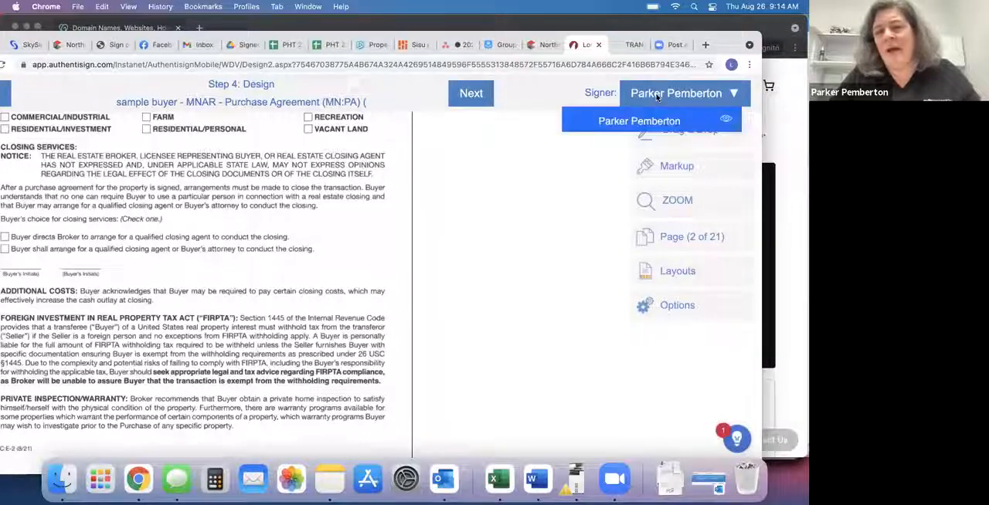
left_click(662, 120)
left_click_drag(554, 138, 26, 269)
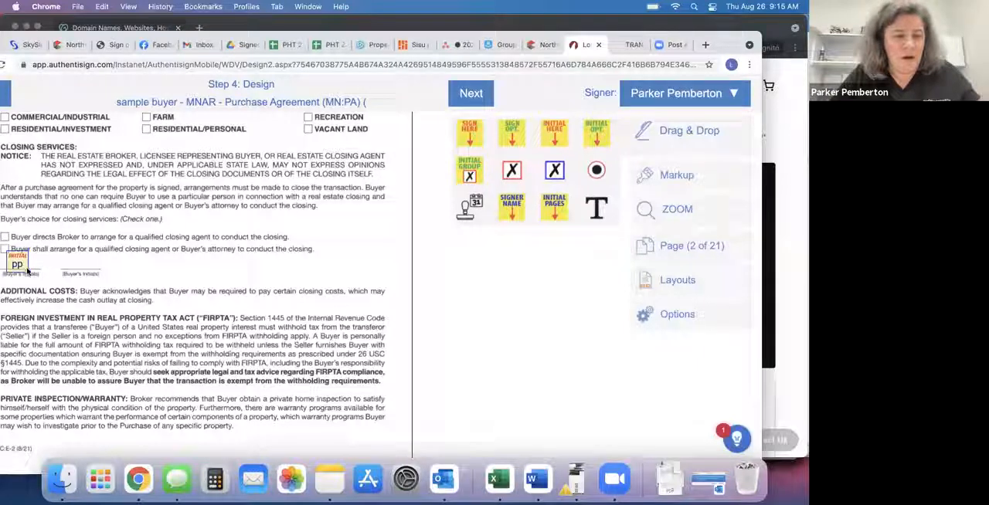
Add a text markup reading "address" on the Property line of the Affiliated Business Arrangement Disclosure Statement on page 20.
scroll(174, 377, "down", 5)
scroll(175, 376, "down", 7)
scroll(175, 376, "down", 12)
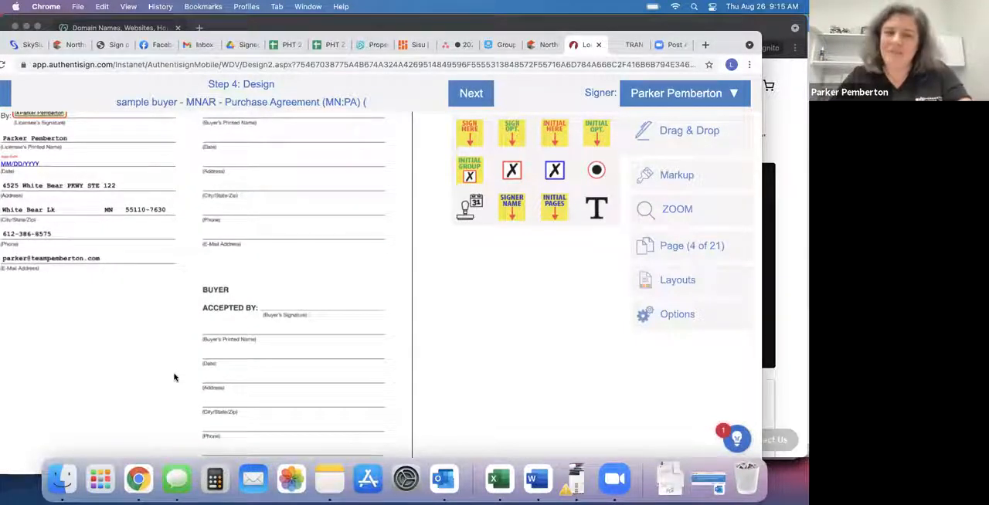
scroll(174, 377, "down", 15)
scroll(174, 377, "down", 20)
scroll(174, 377, "down", 20)
scroll(175, 377, "up", 2)
scroll(175, 377, "down", 2)
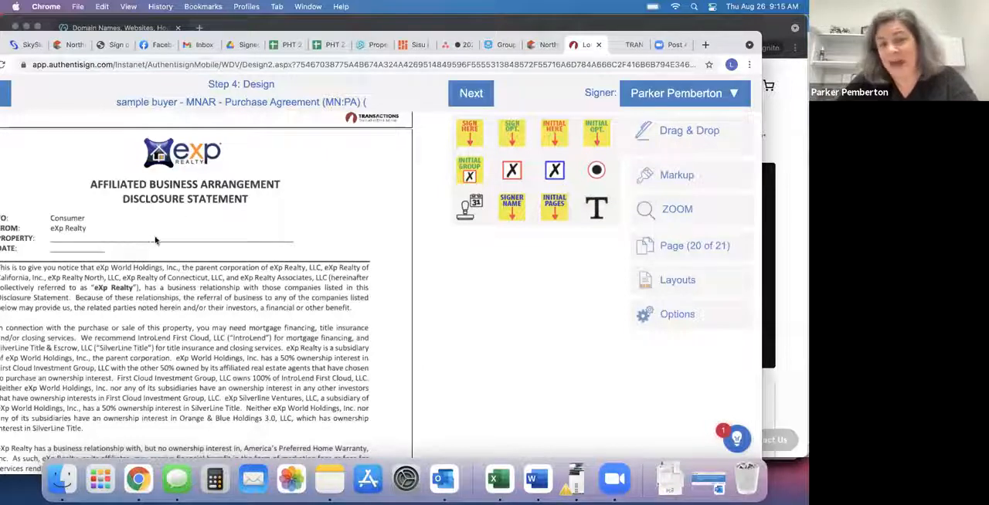
left_click(677, 175)
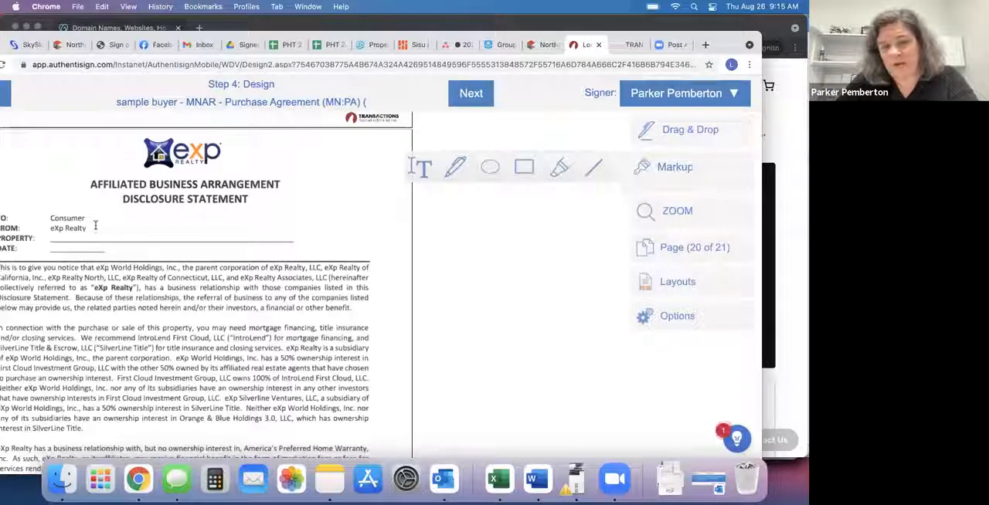
left_click_drag(92, 225, 226, 241)
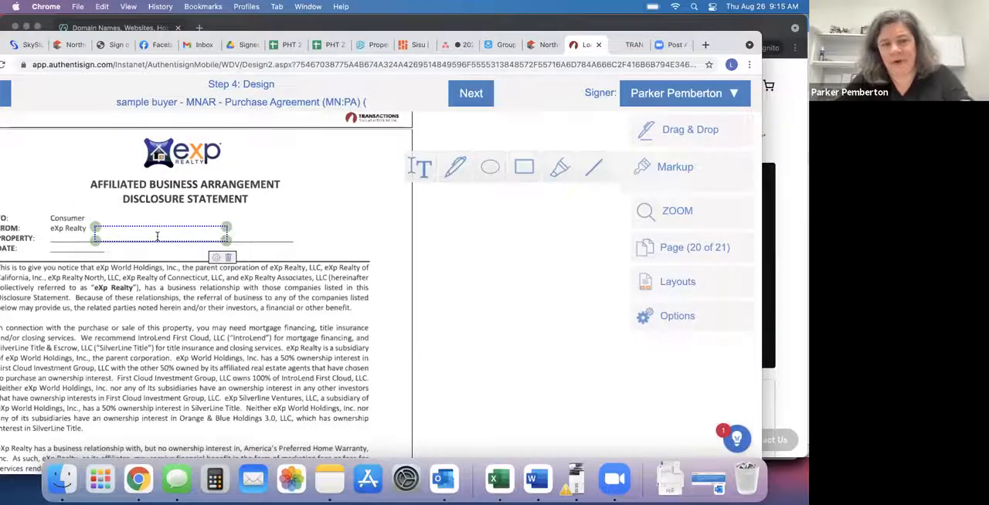
type("address")
left_click(275, 230)
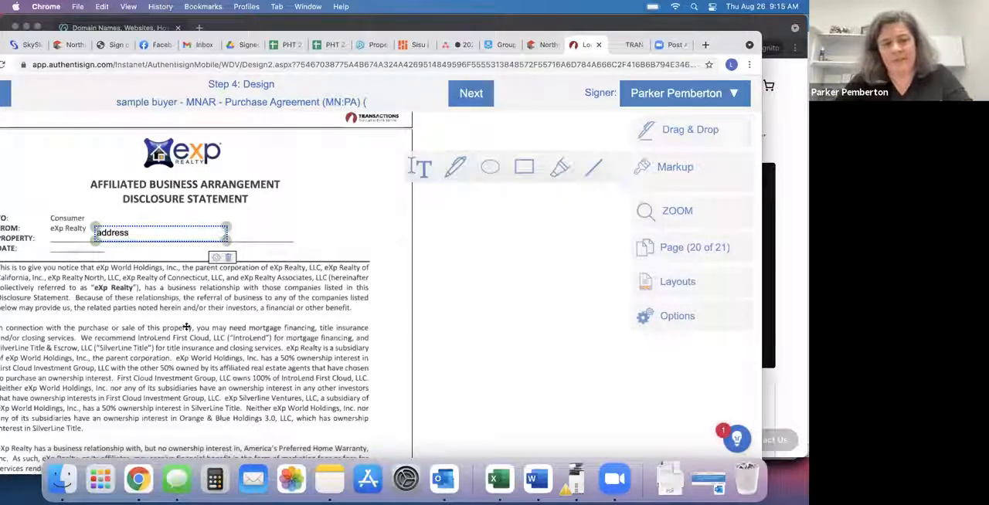
Place an automatic date stamp for the agent on the disclosure statement's Date line on page 20.
left_click(665, 98)
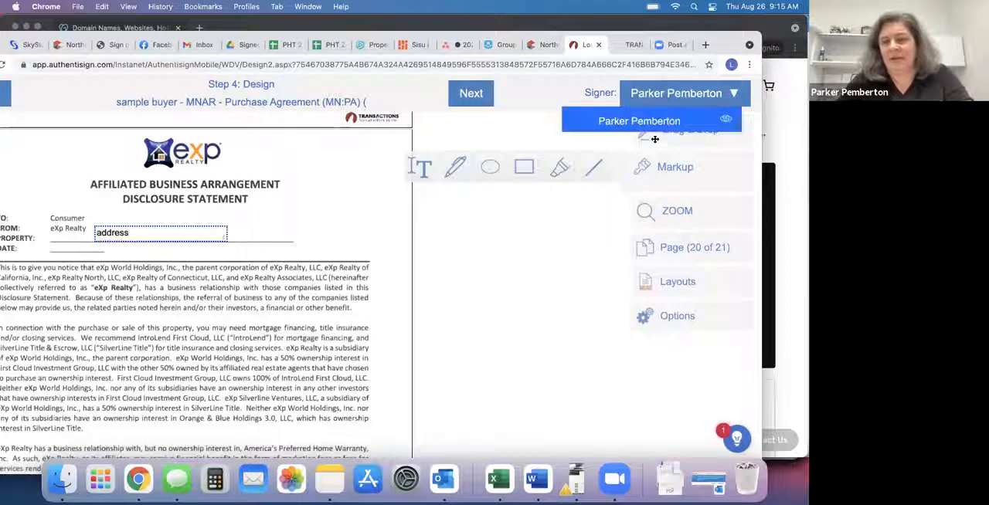
left_click(646, 129)
left_click(658, 130)
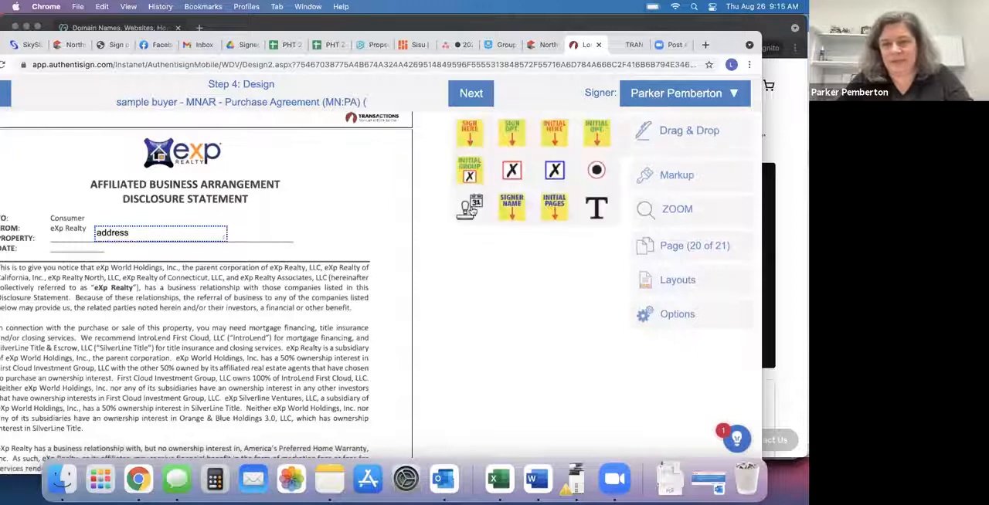
left_click_drag(479, 216, 74, 247)
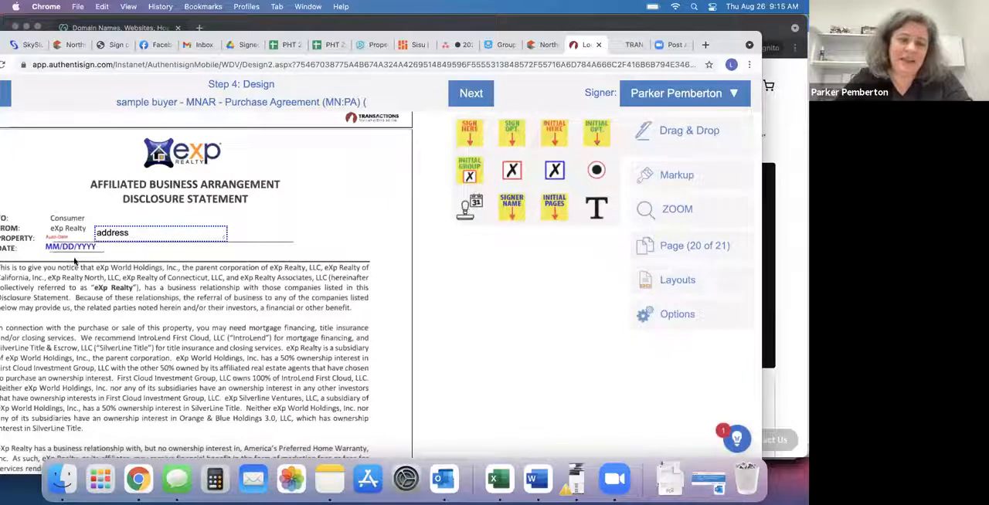
Place a Sign Here block for the agent on the Signer 1 signature line of the disclosure on page 21.
scroll(116, 319, "down", 10)
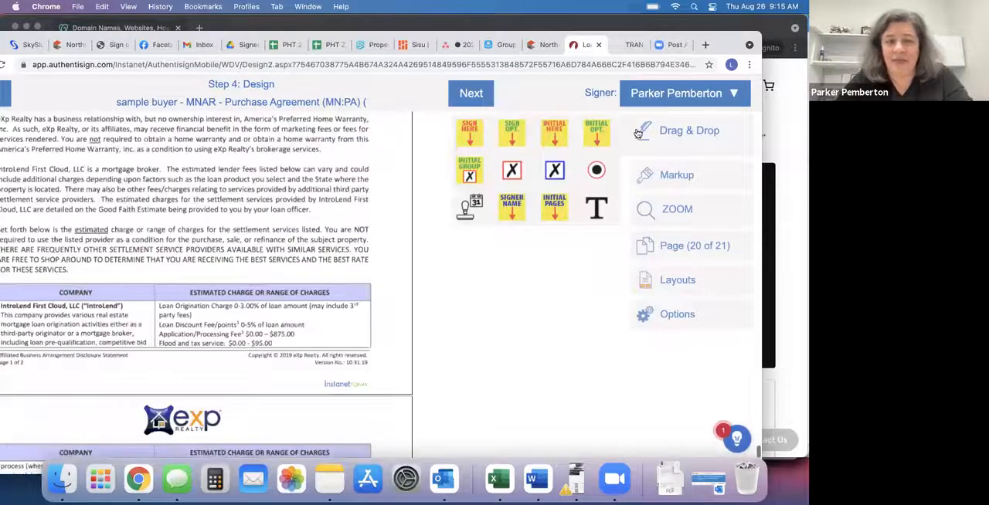
mouse_move(456, 138)
left_mouse_down()
mouse_move(77, 218)
mouse_move(39, 297)
mouse_move(46, 289)
left_mouse_up()
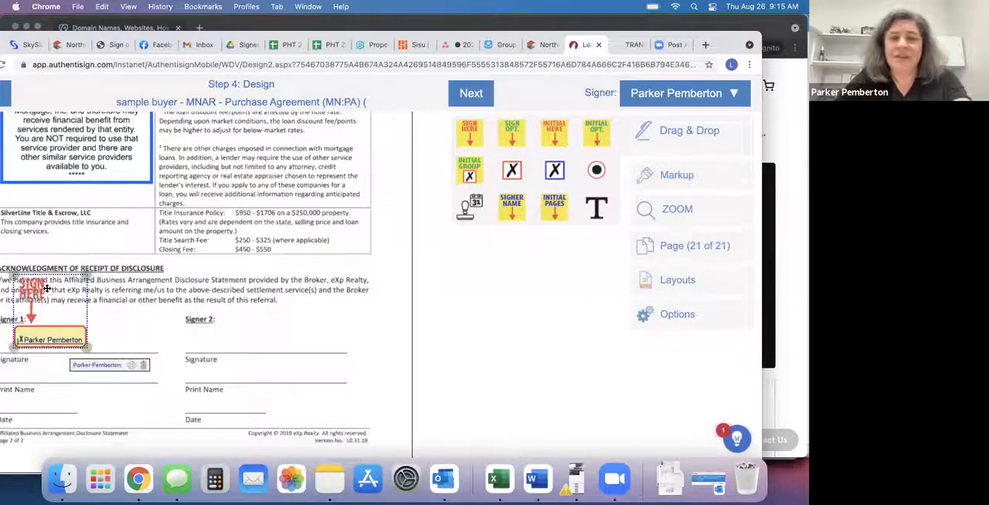
scroll(214, 243, "up", 3)
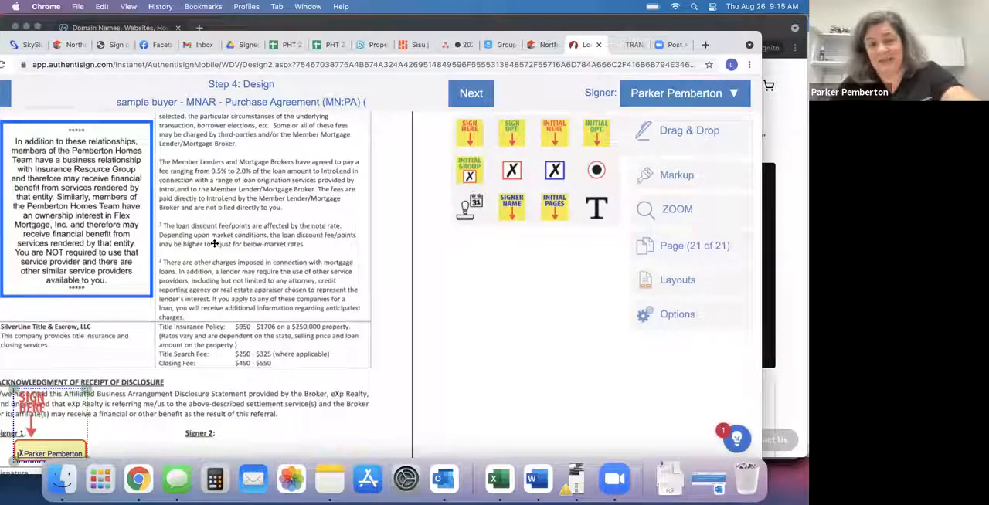